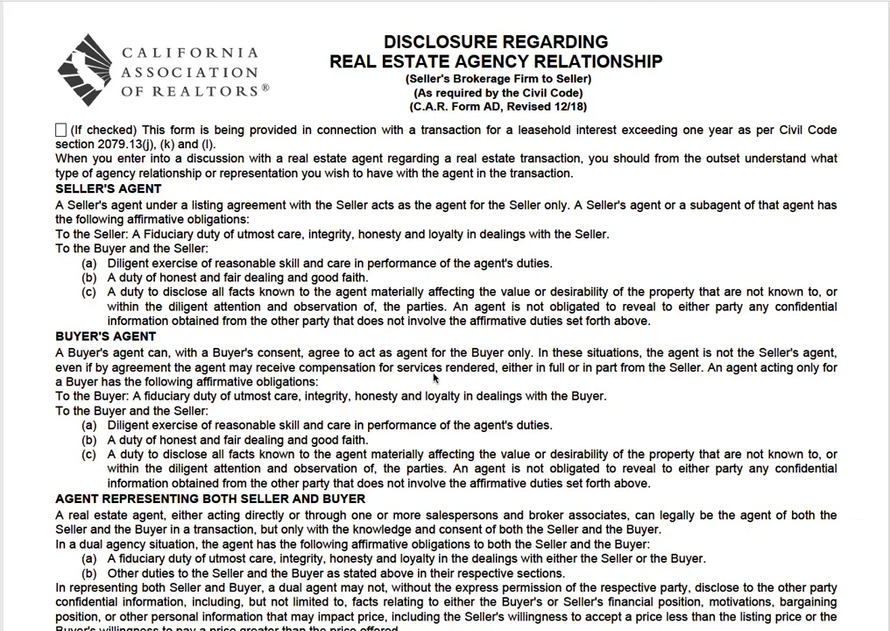
# Step: Review both pages of the Disclosure Regarding Real Estate Agency Relationship, including its signature block and the Civil Code sections
pyautogui.scroll(-3, 445, 370)
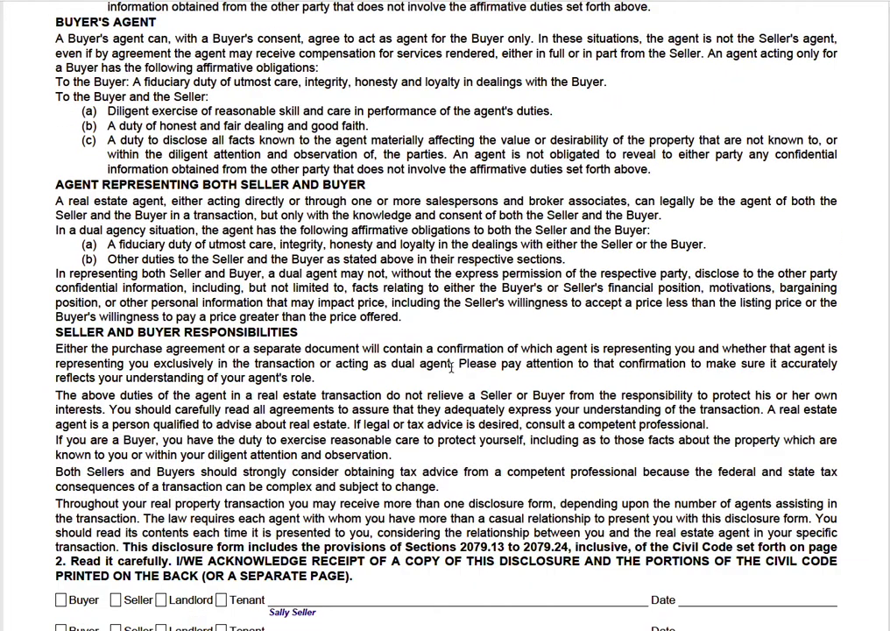
pyautogui.scroll(-3, 451, 363)
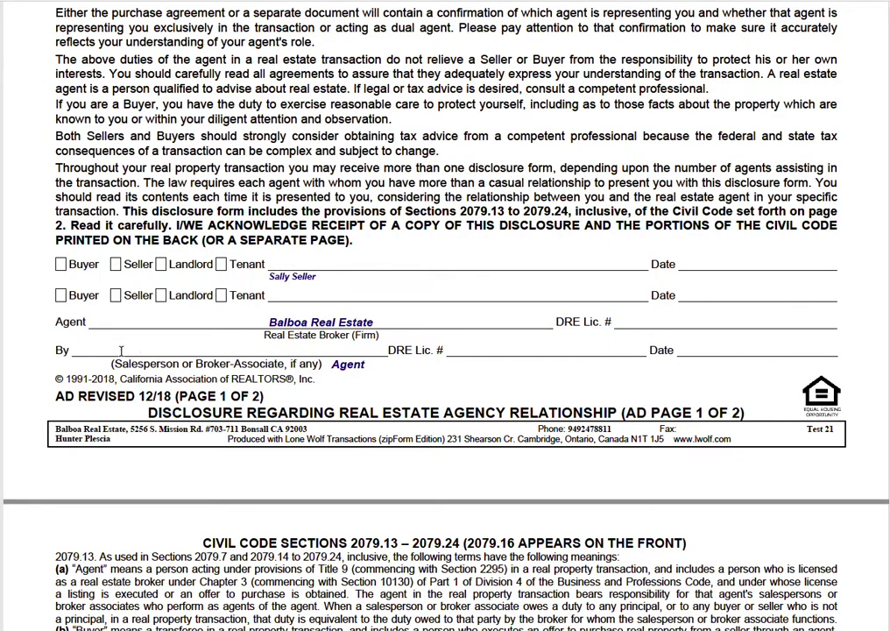
pyautogui.scroll(-10, 281, 398)
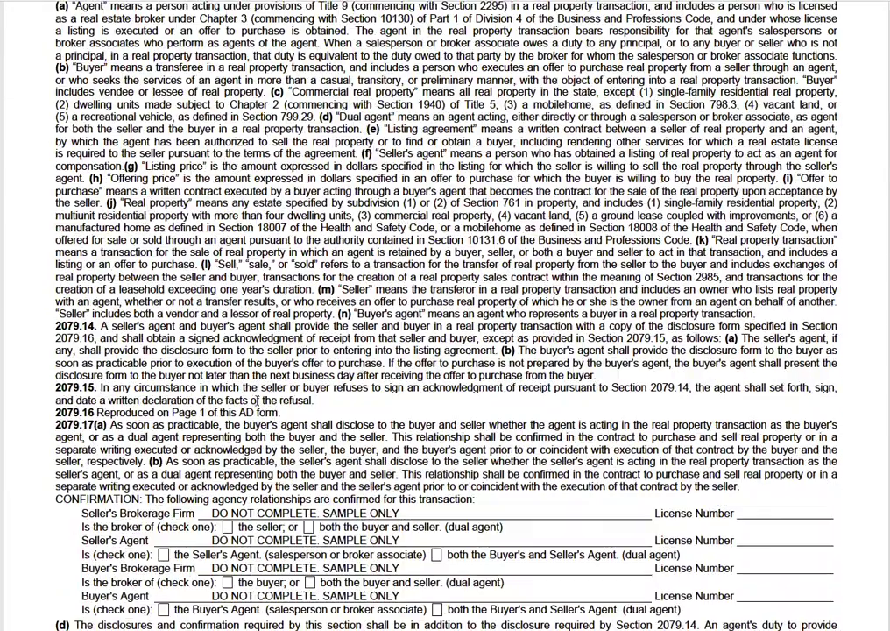
pyautogui.scroll(-4, 281, 398)
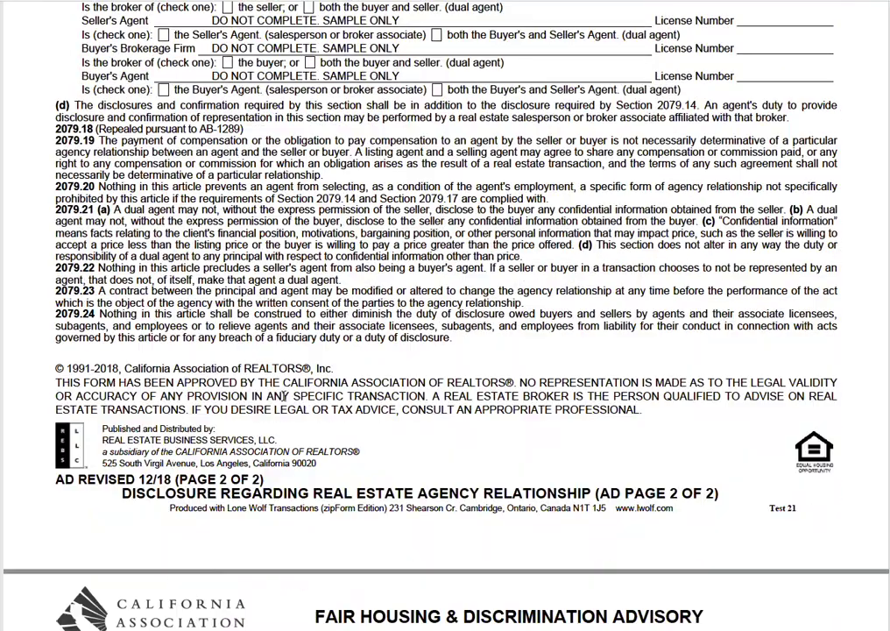
# Step: Review the Fair Housing & Discrimination Advisory from the protected classes through to the buyer and seller signature lines
pyautogui.scroll(-7, 360, 405)
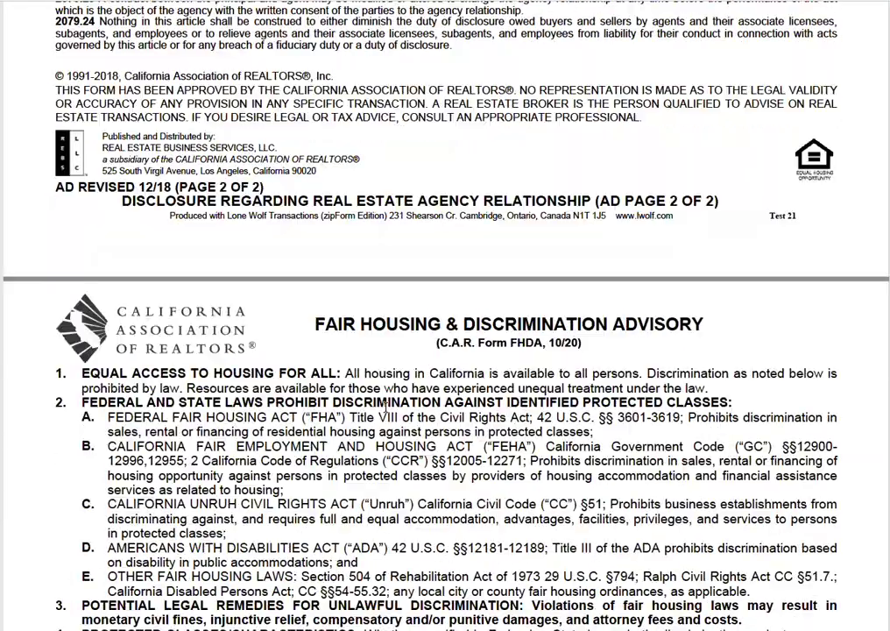
pyautogui.scroll(-2, 395, 409)
pyautogui.scroll(2, 395, 410)
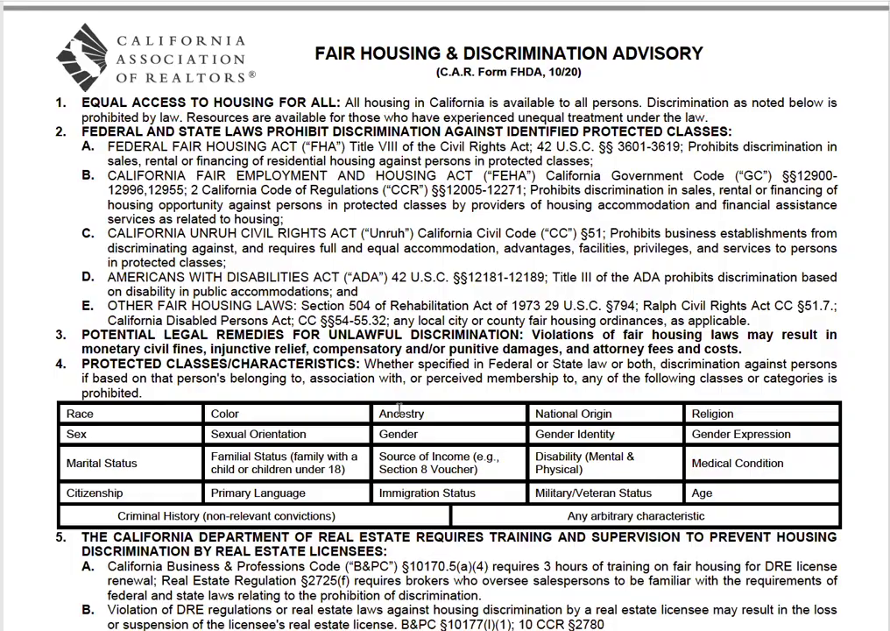
pyautogui.scroll(-3, 392, 417)
pyautogui.scroll(-9, 392, 419)
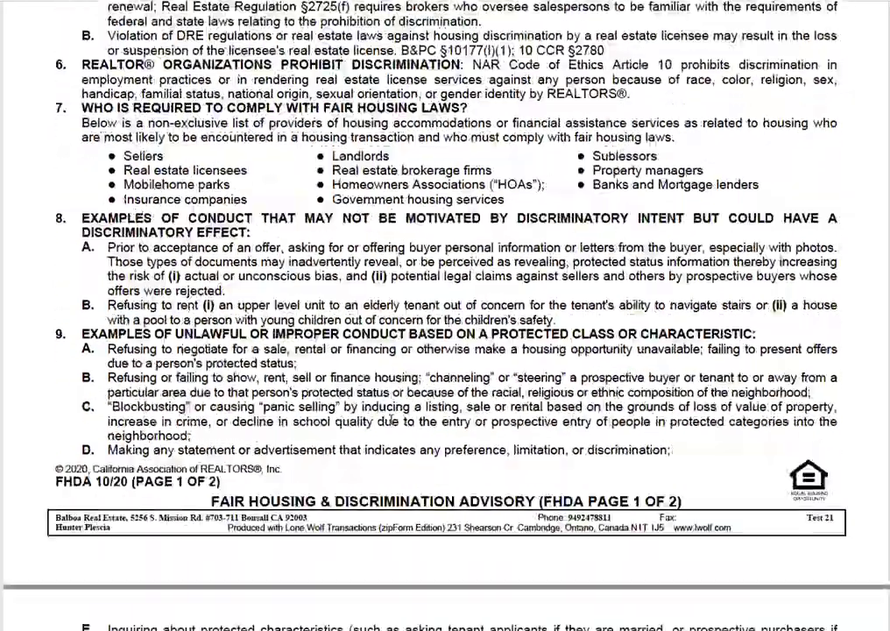
pyautogui.scroll(-10, 394, 422)
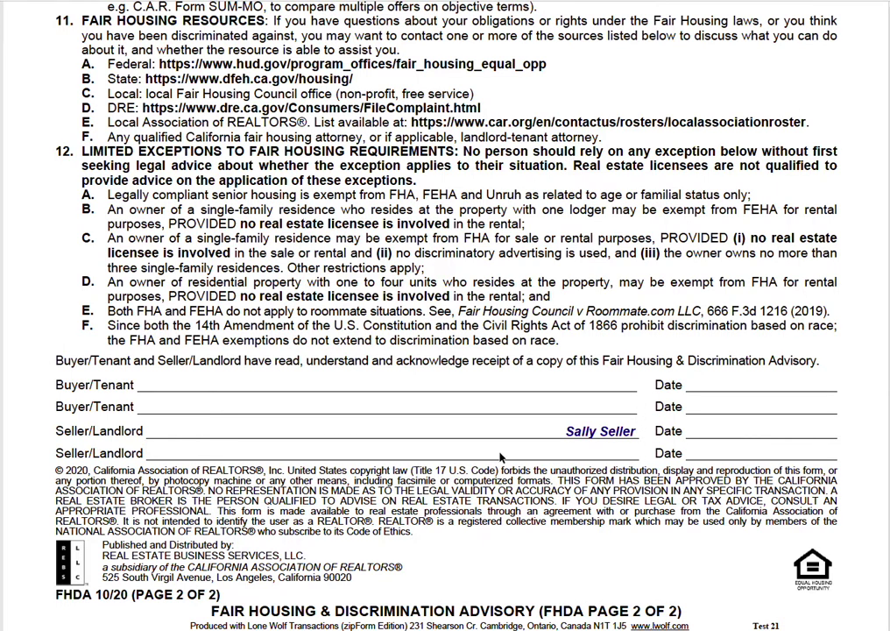
# Step: Review the Possible Representation of More Than One Buyer or Seller form and the Wire Fraud and Electronic Funds Transfer Advisory through their signature lines
pyautogui.scroll(-7, 453, 423)
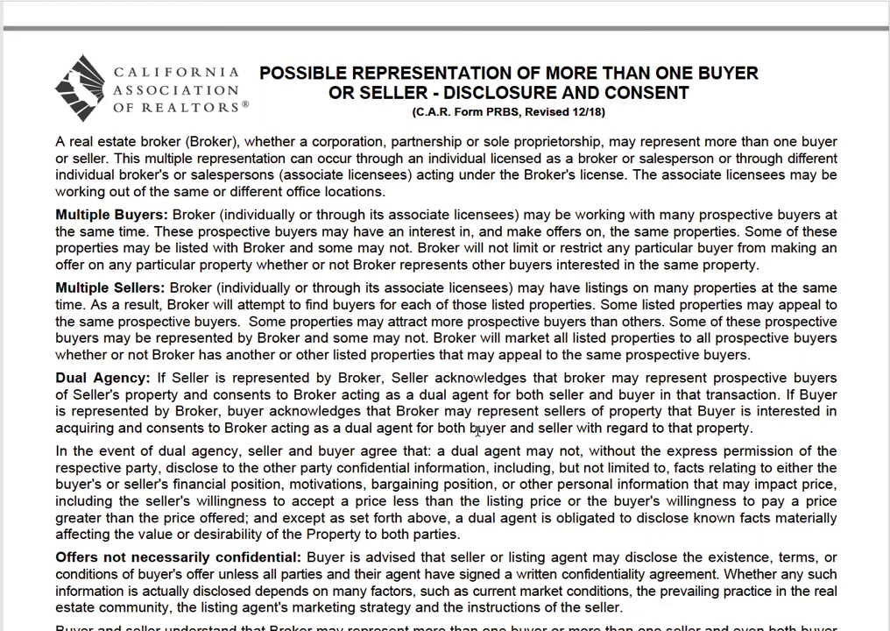
pyautogui.scroll(-1, 477, 429)
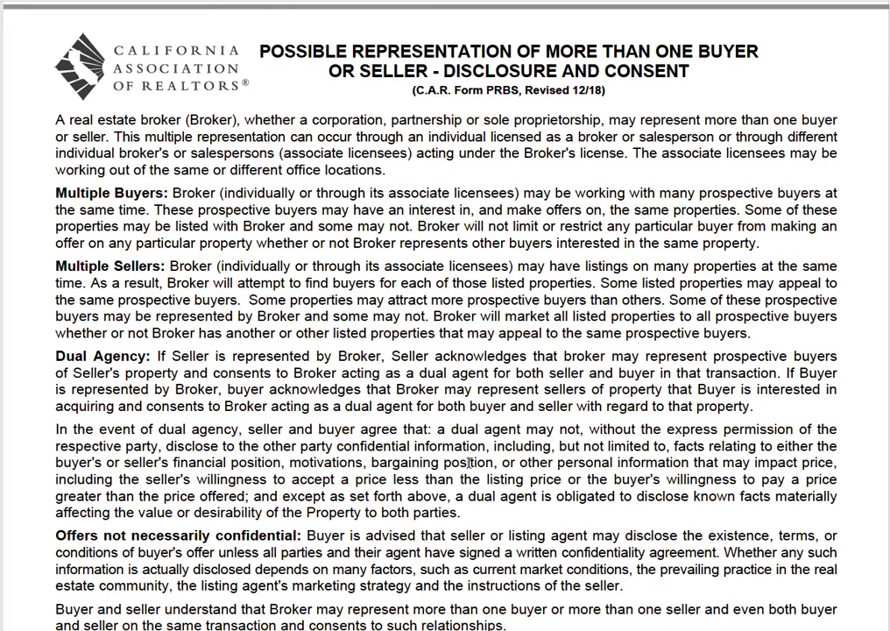
pyautogui.scroll(-5, 468, 462)
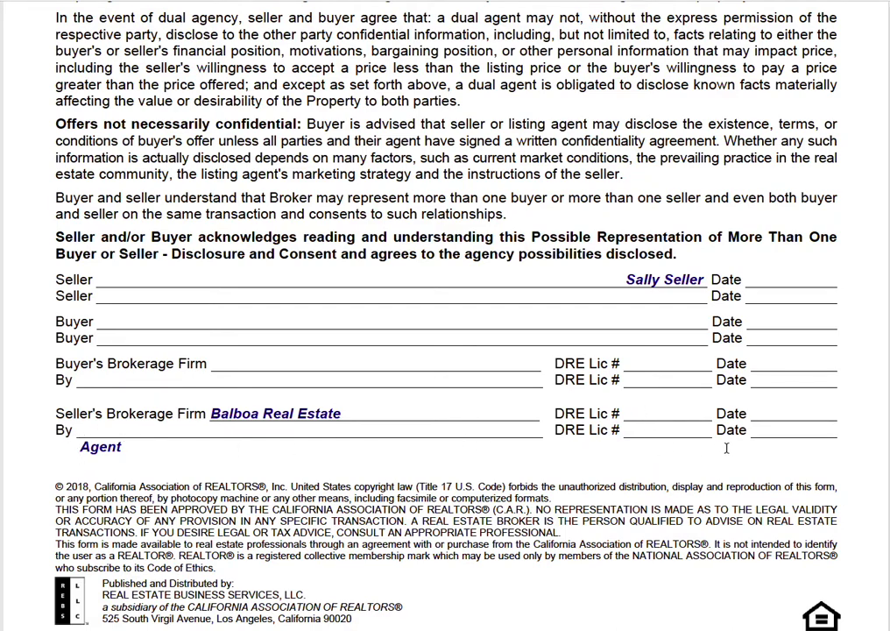
pyautogui.scroll(-5, 381, 551)
pyautogui.scroll(-3, 387, 493)
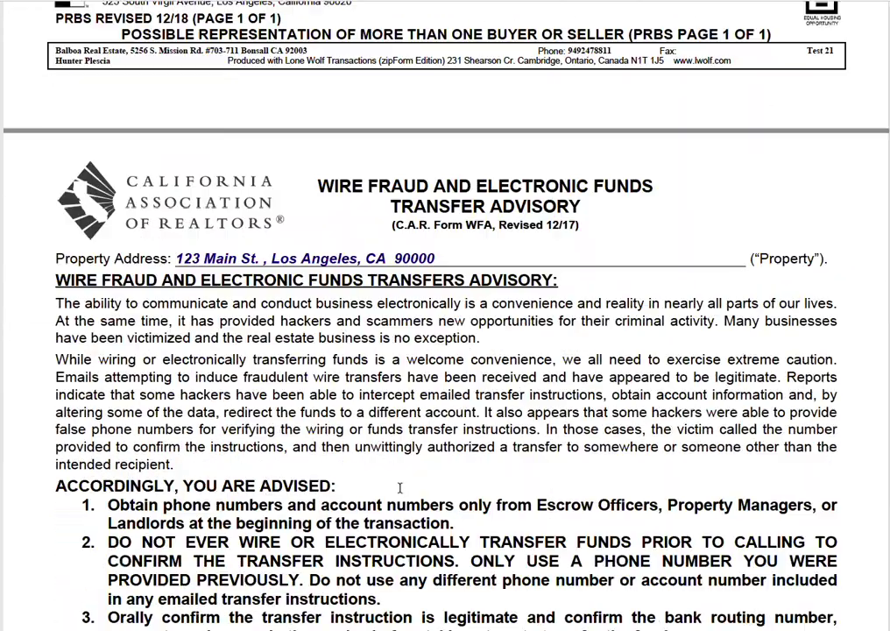
pyautogui.scroll(-6, 400, 484)
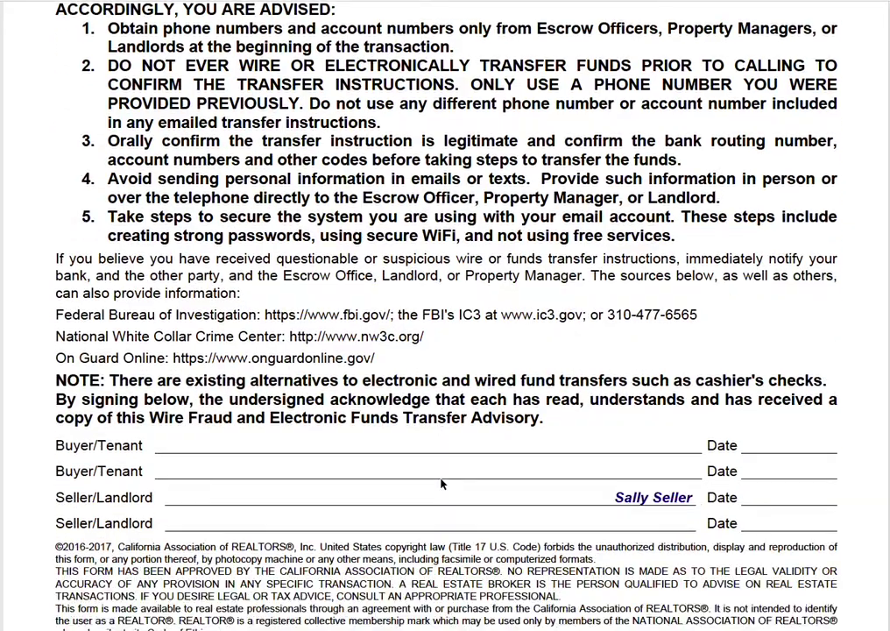
pyautogui.scroll(-1, 324, 457)
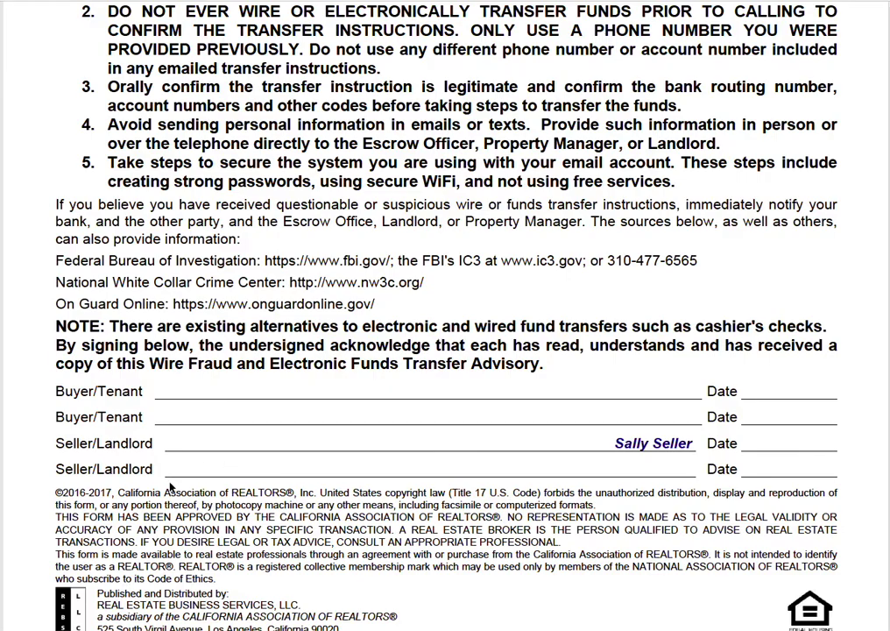
# Step: Examine the start of the Residential Listing Agreement, covering the exclusive right to sell and the listing price and terms
pyautogui.scroll(-5, 579, 470)
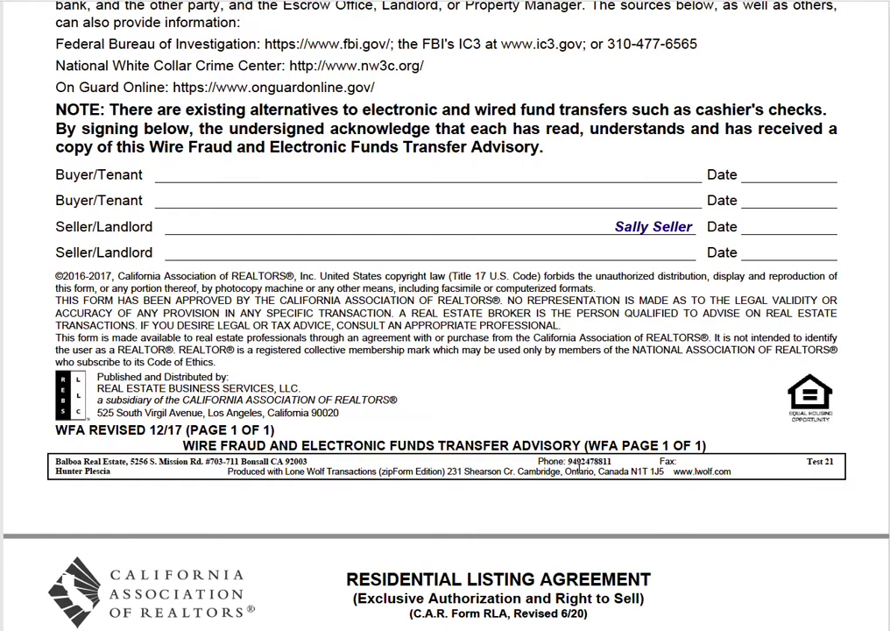
pyautogui.scroll(-3, 585, 477)
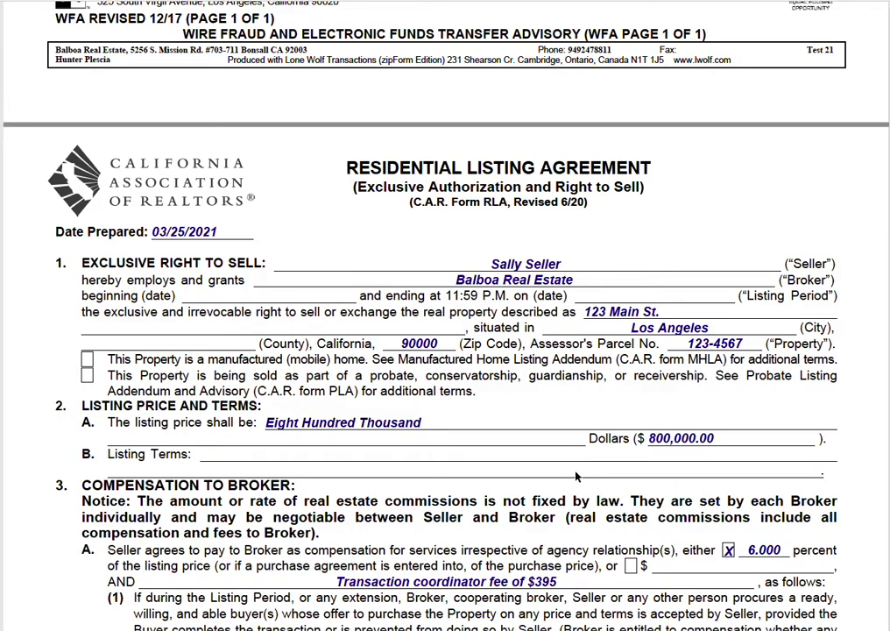
pyautogui.scroll(-1, 463, 368)
pyautogui.scroll(1, 254, 249)
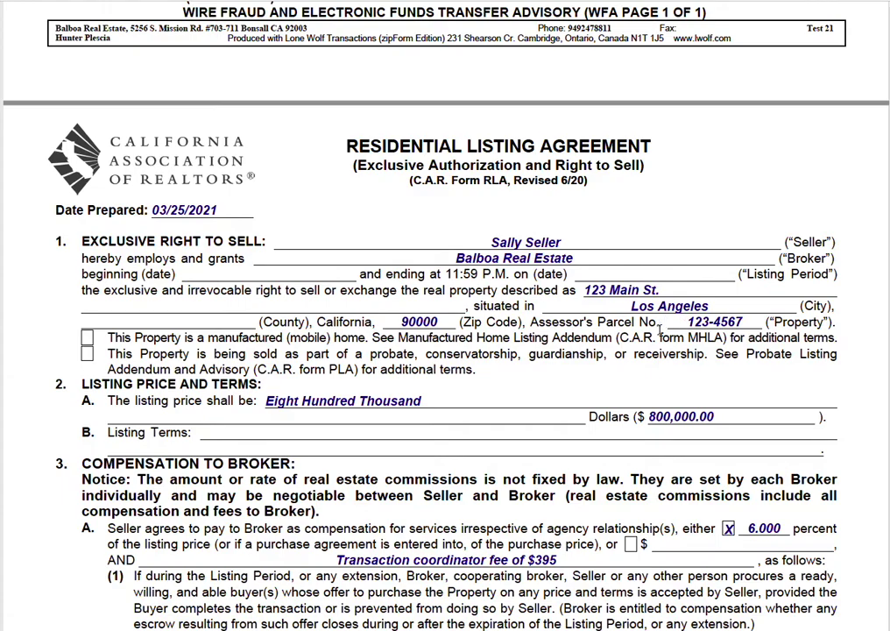
pyautogui.scroll(-3, 548, 379)
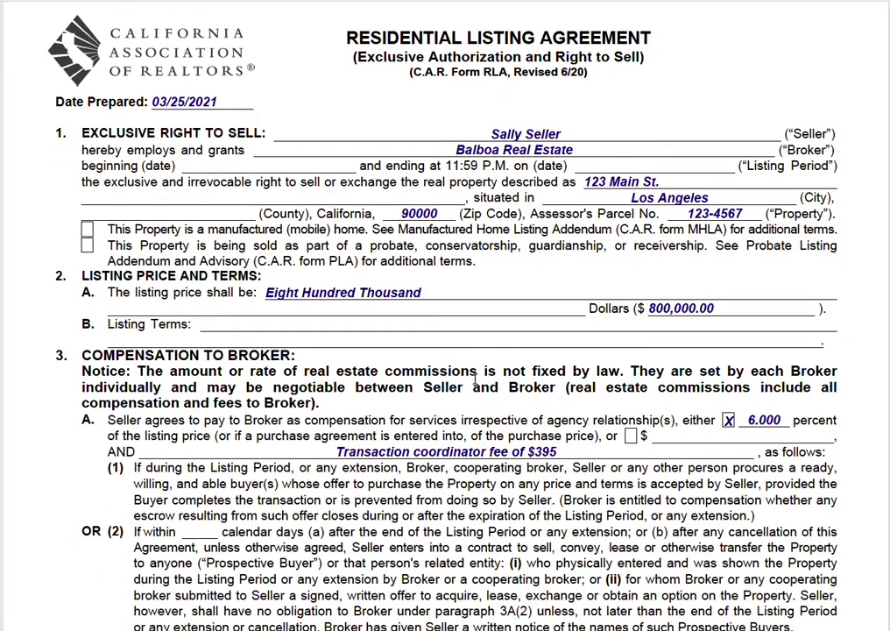
pyautogui.scroll(-1, 488, 374)
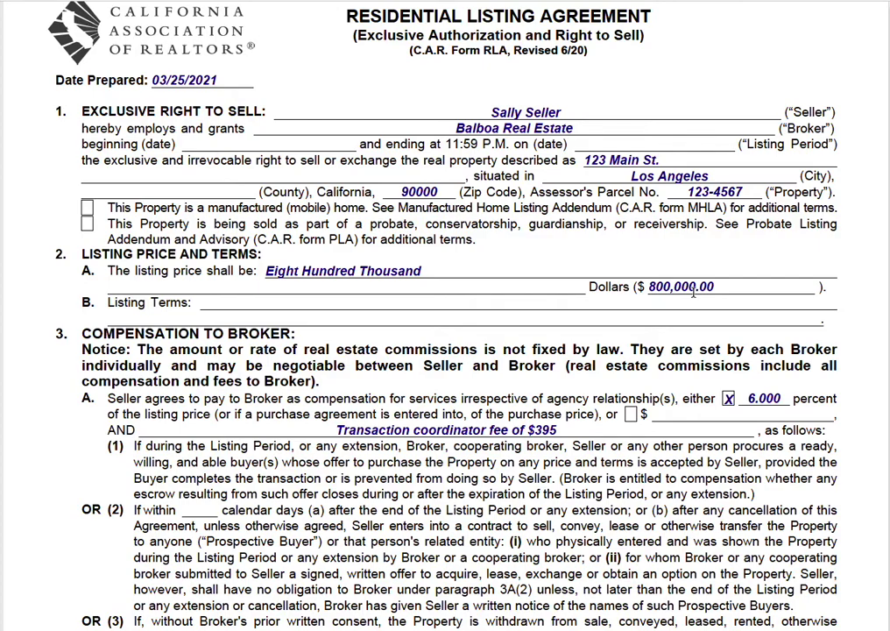
pyautogui.scroll(-1, 694, 295)
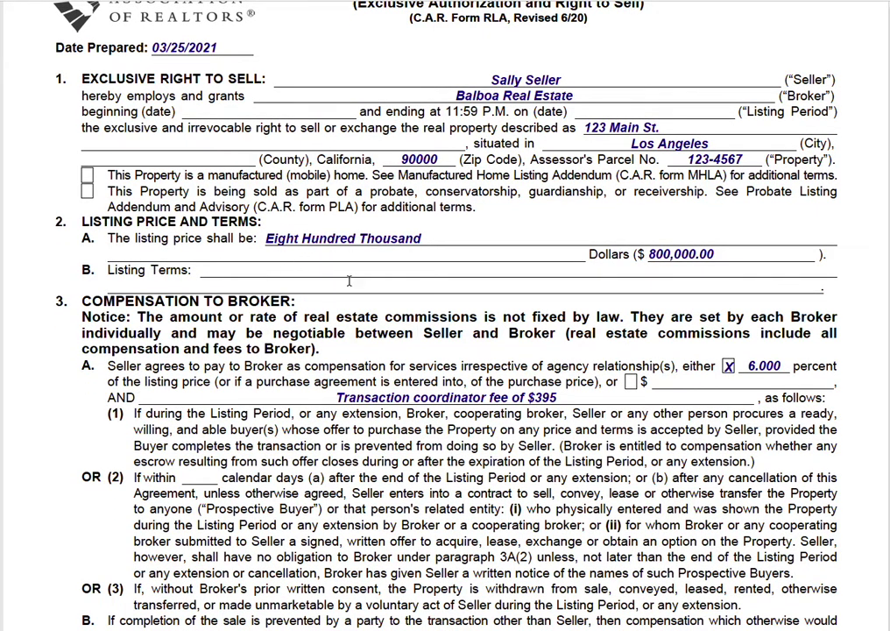
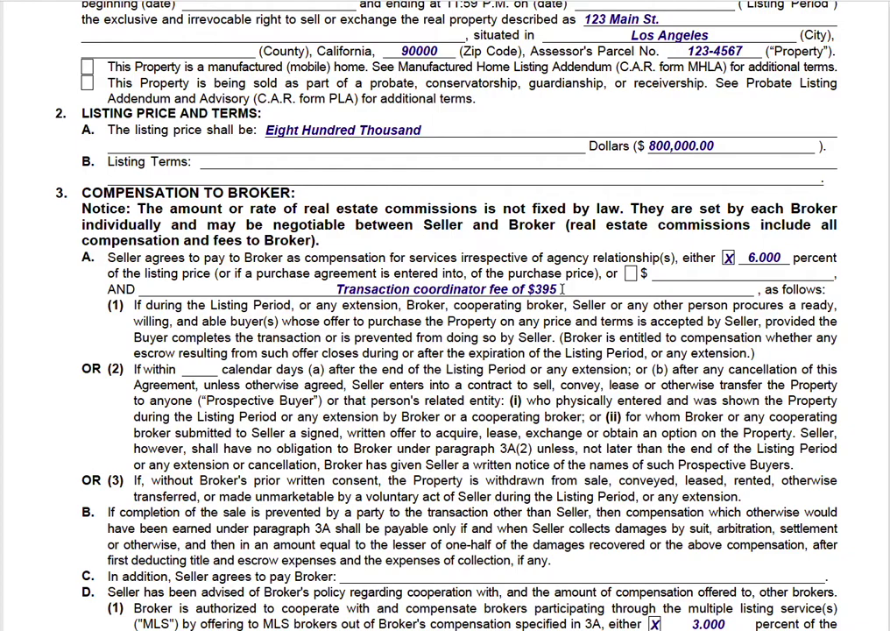
# Step: Examine the Compensation to Broker section of the listing agreement, from the commission terms in 3A to the cooperating-broker compensation in 3D
pyautogui.scroll(-3, 574, 311)
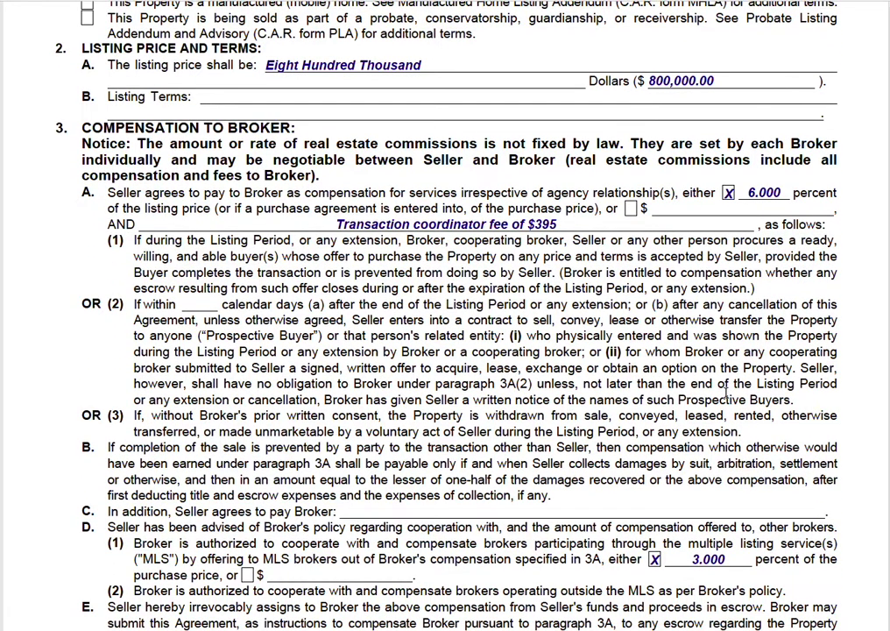
pyautogui.scroll(-2, 708, 378)
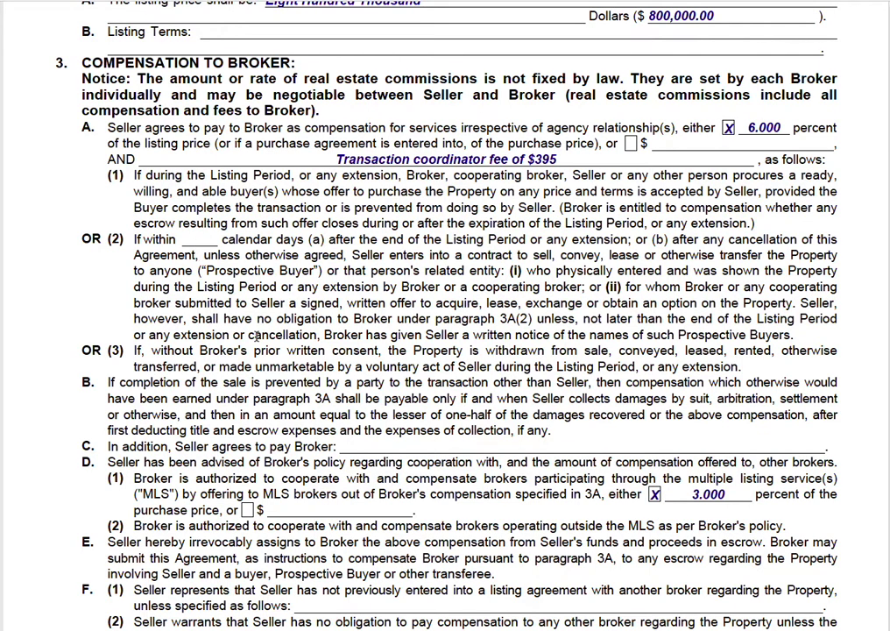
pyautogui.scroll(-1, 349, 367)
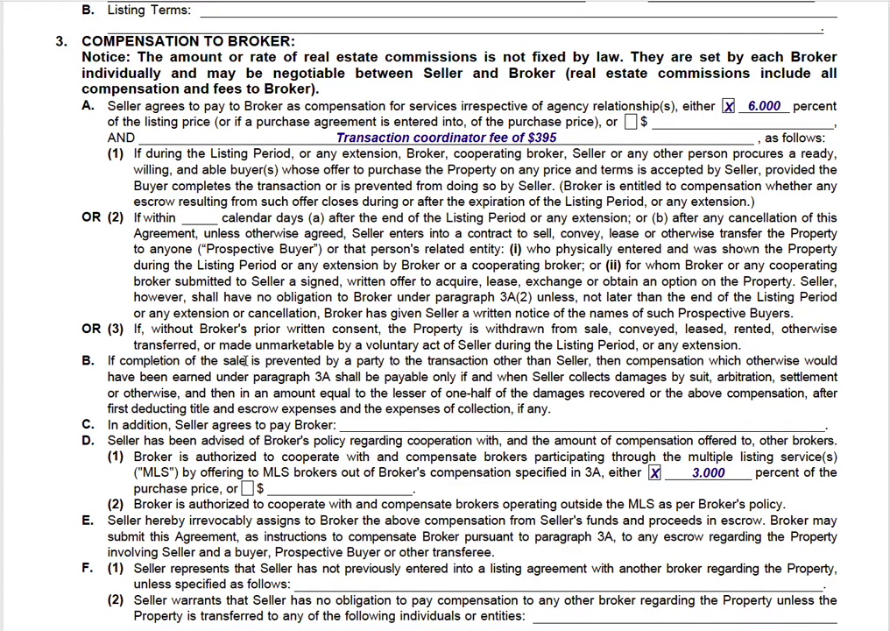
pyautogui.scroll(-1, 215, 344)
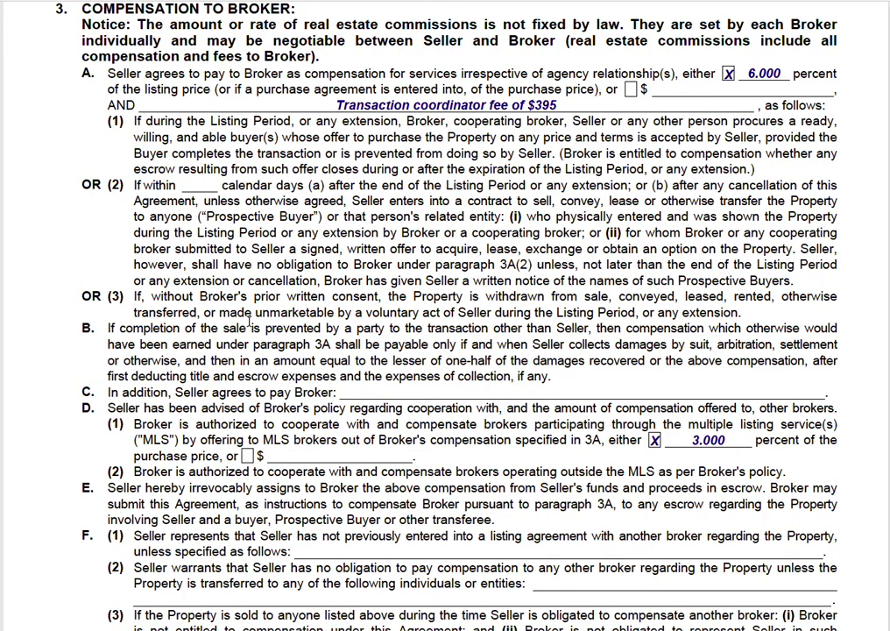
pyautogui.scroll(-5, 267, 322)
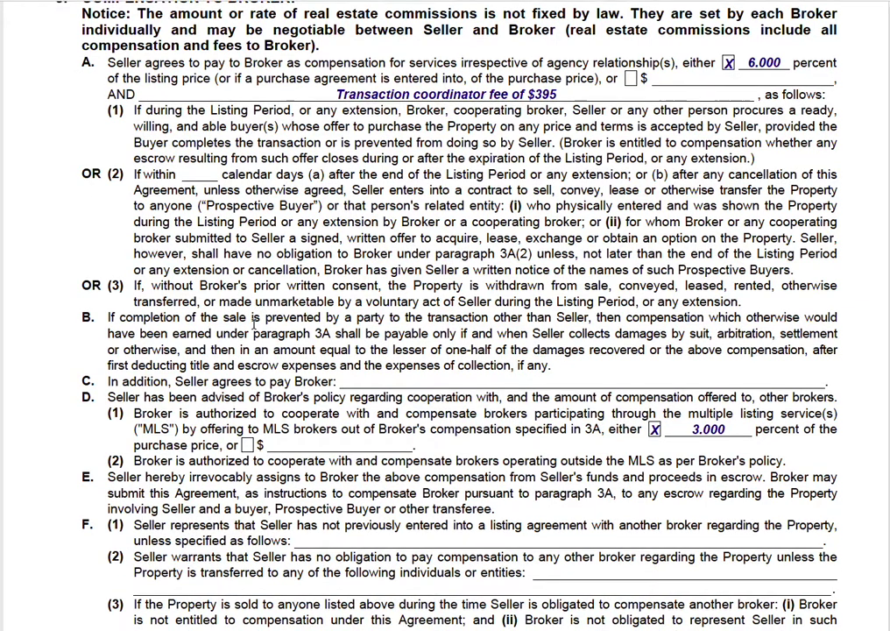
pyautogui.scroll(-1, 238, 321)
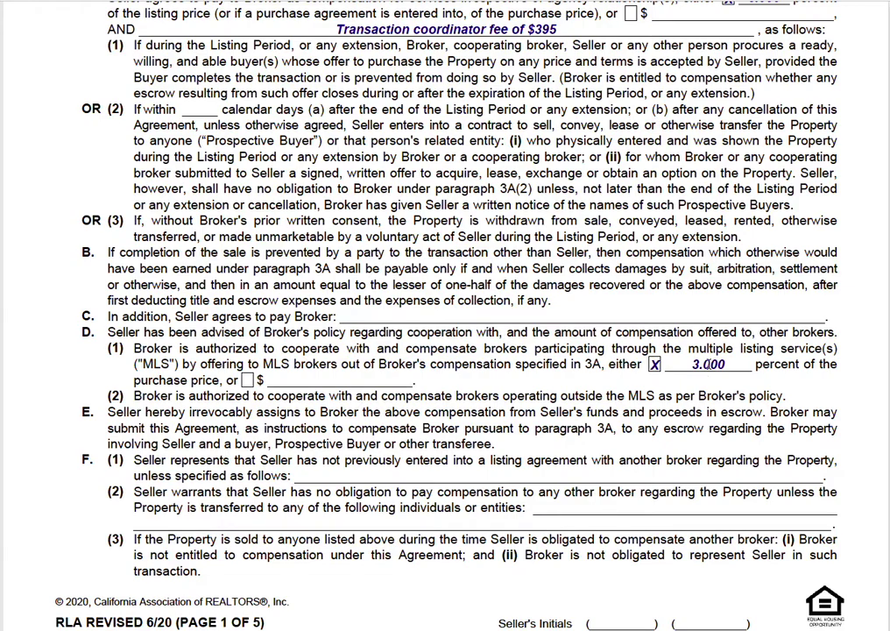
# Step: Compare the commission terms in 3A with paragraph 3D, and read paragraphs 3E and 3F through the end of listing agreement page 1
pyautogui.scroll(2, 619, 362)
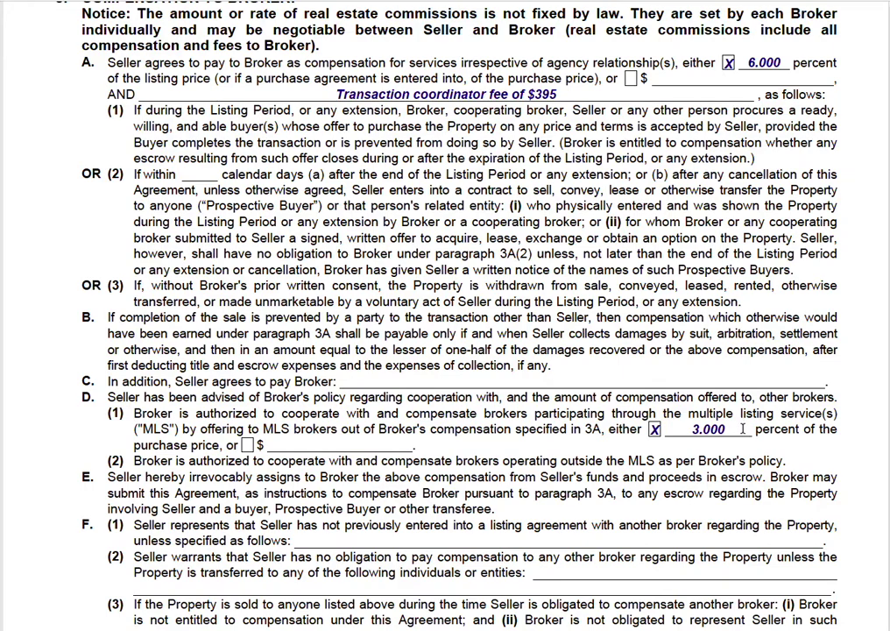
pyautogui.scroll(-1, 422, 446)
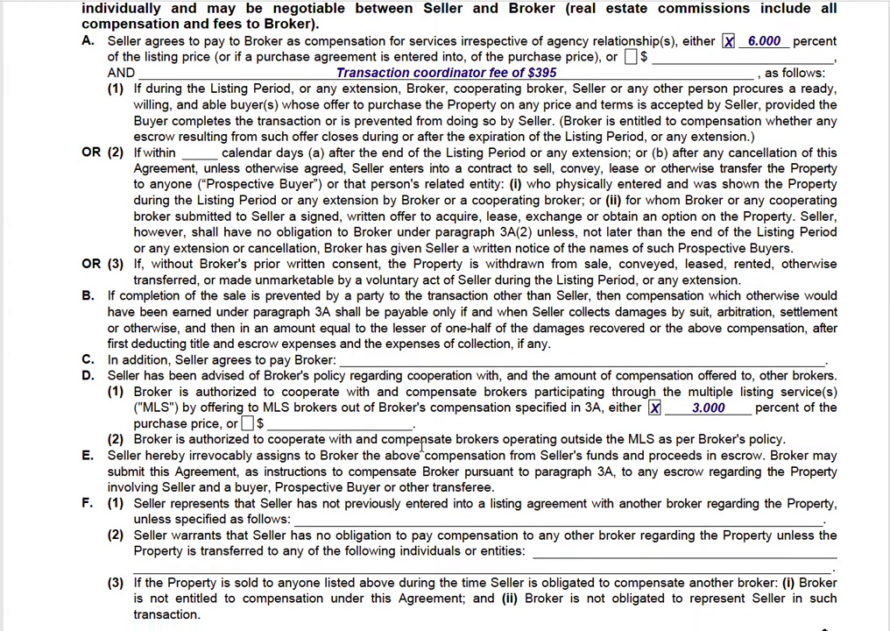
pyautogui.scroll(-1, 421, 446)
pyautogui.scroll(-1, 423, 428)
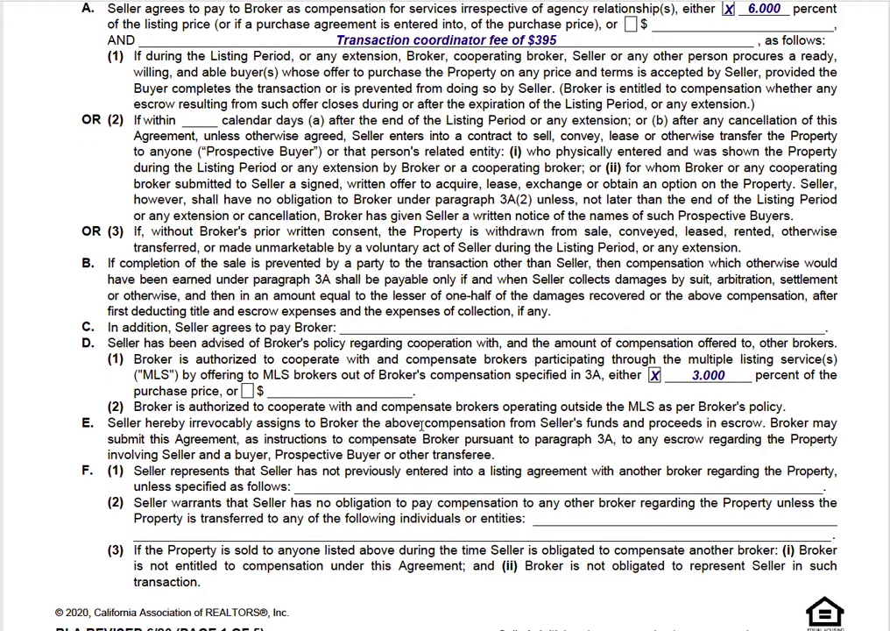
pyautogui.scroll(-1, 421, 425)
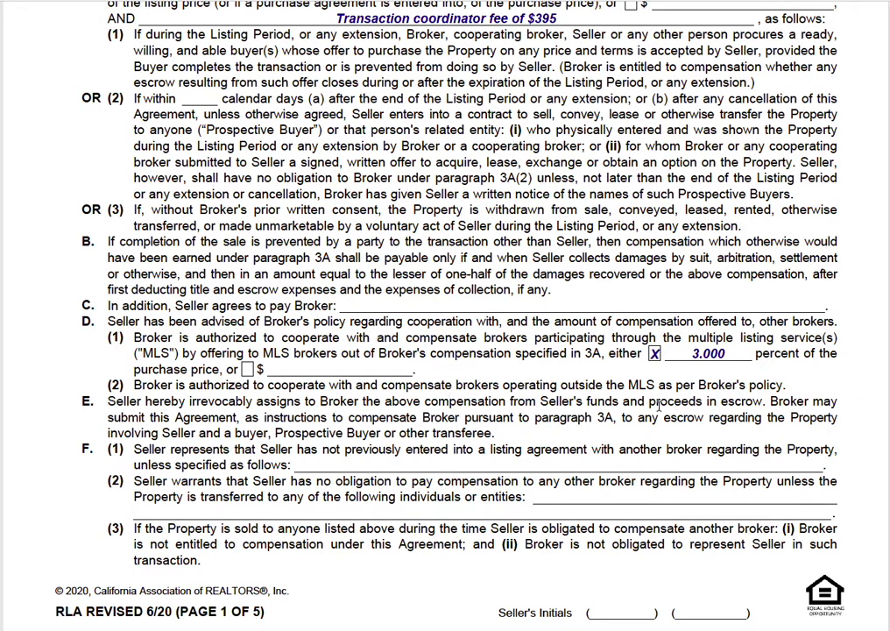
pyautogui.scroll(5, 697, 354)
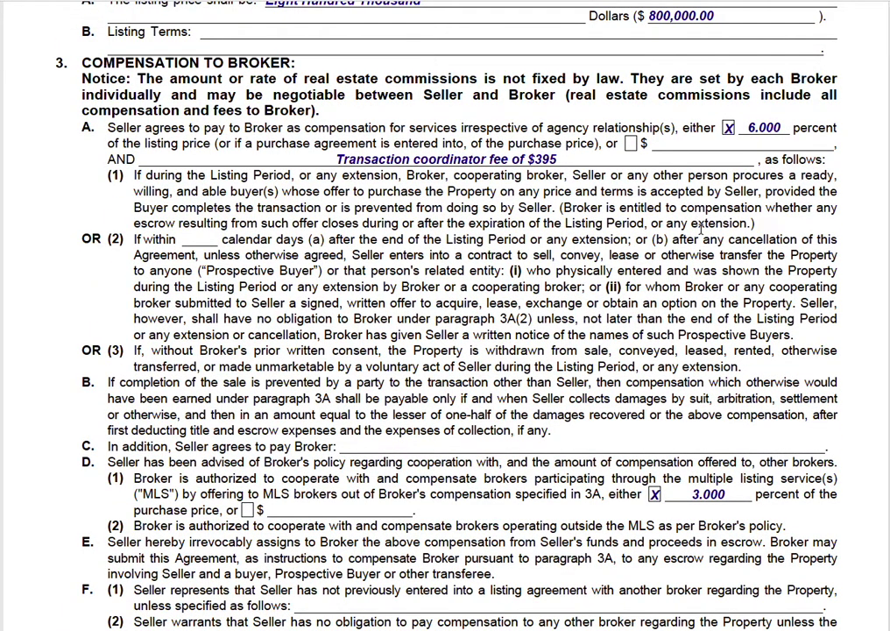
pyautogui.scroll(-2, 710, 425)
pyautogui.scroll(-3, 710, 424)
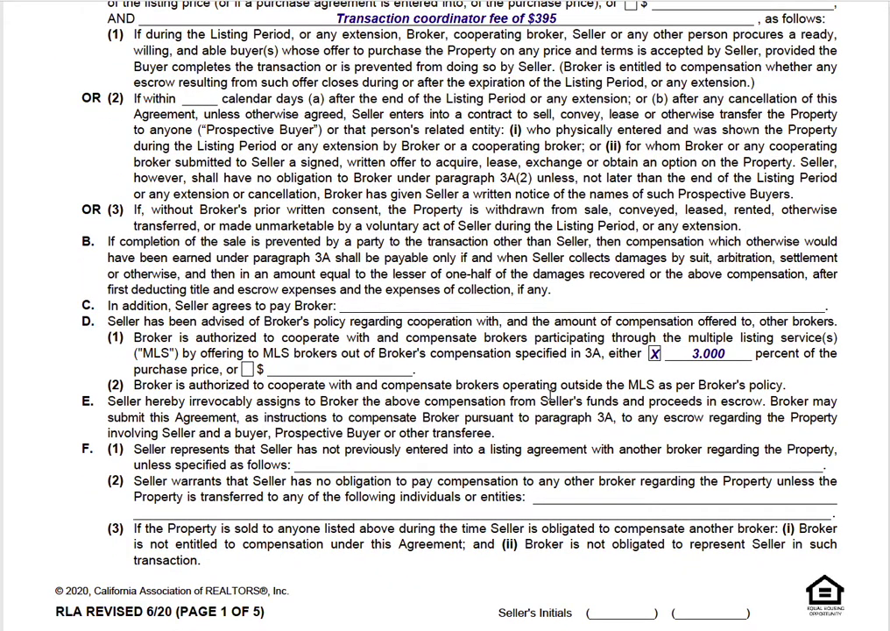
pyautogui.scroll(-3, 549, 397)
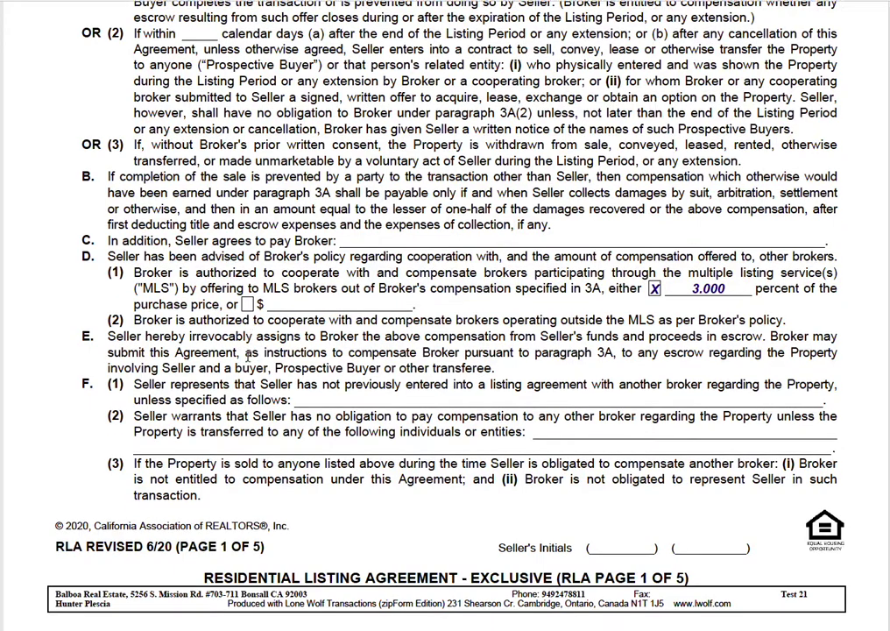
pyautogui.scroll(-1, 249, 352)
pyautogui.scroll(-1, 340, 374)
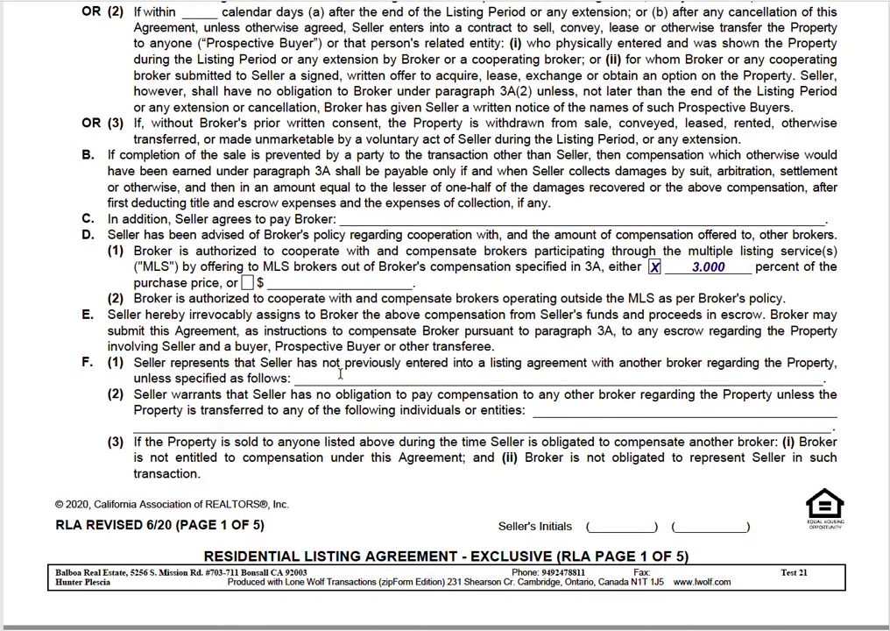
# Step: Read the rest of paragraph 3F, then examine paragraph 4 on items excluded and included, leased or not owned items, and liened items
pyautogui.scroll(-1, 340, 374)
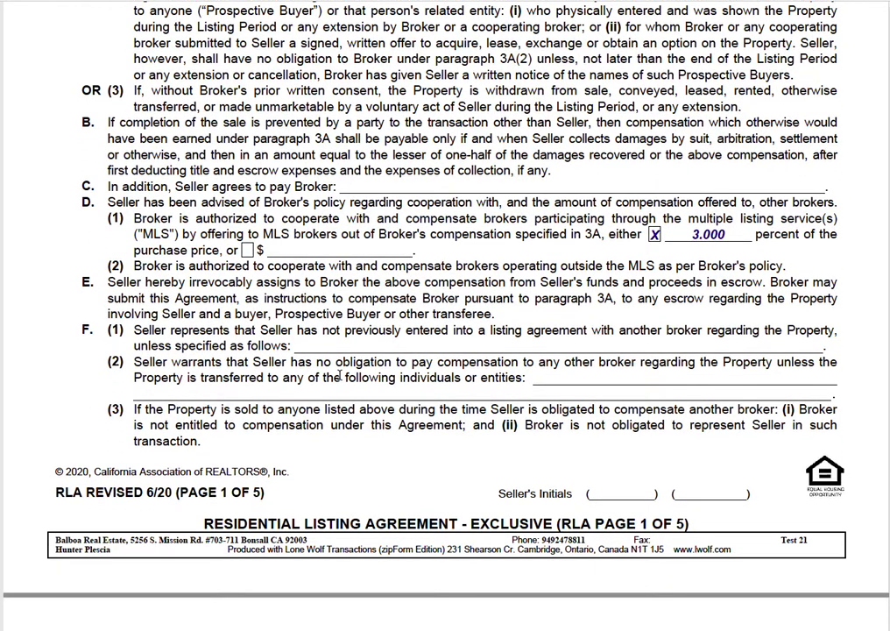
pyautogui.scroll(-1, 339, 376)
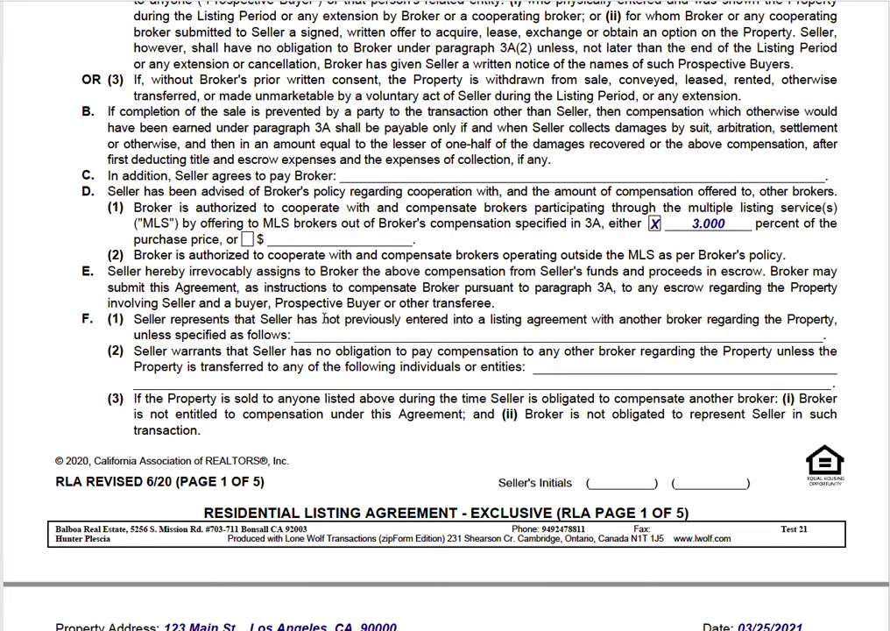
pyautogui.scroll(-1, 456, 325)
pyautogui.scroll(-1, 473, 263)
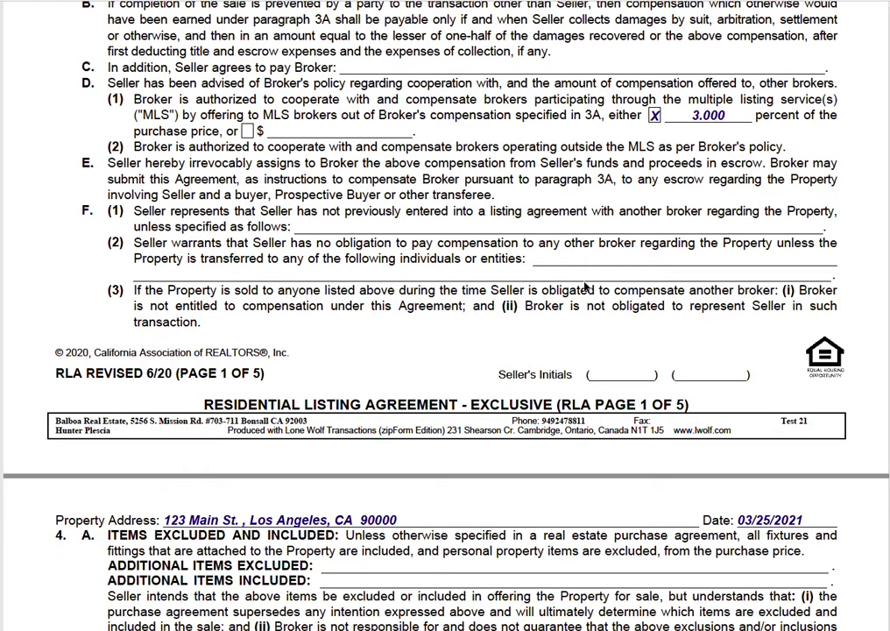
pyautogui.scroll(-4, 561, 306)
pyautogui.scroll(-3, 424, 248)
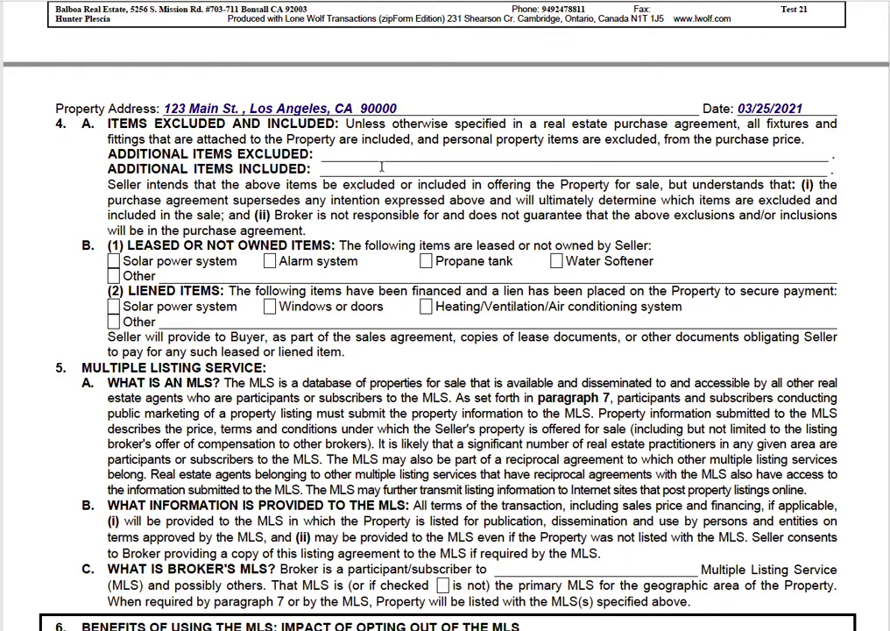
pyautogui.scroll(-1, 370, 210)
pyautogui.scroll(-1, 370, 209)
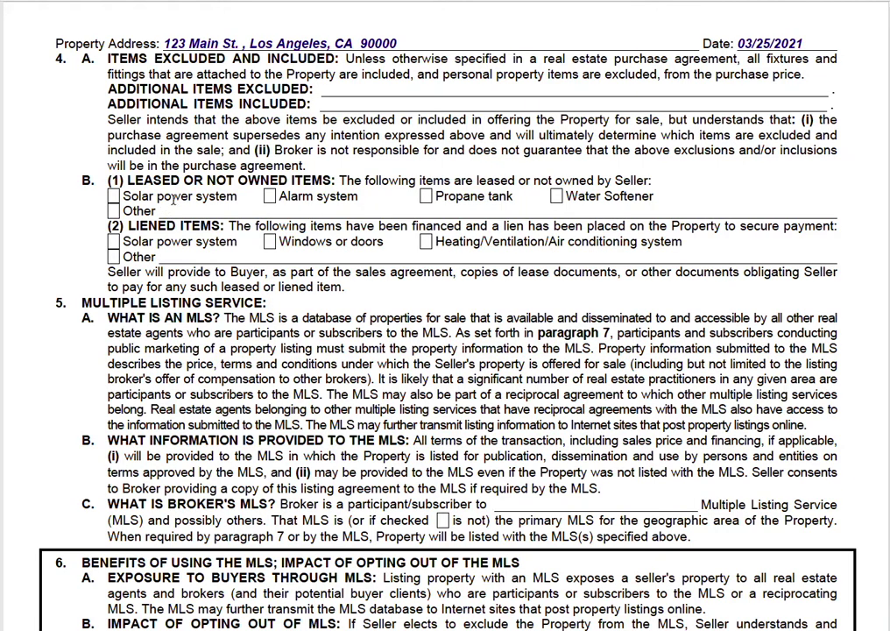
pyautogui.scroll(-1, 247, 195)
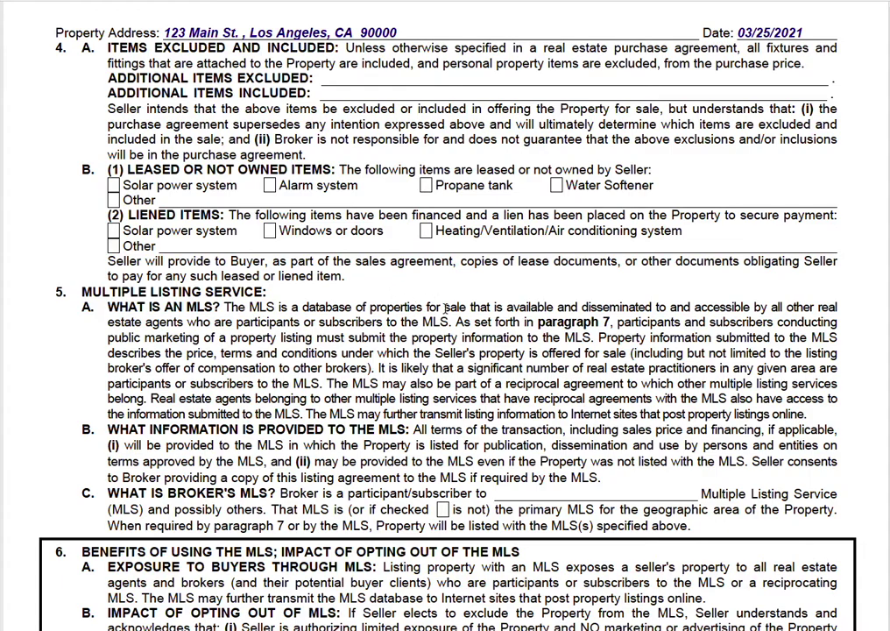
# Step: Examine paragraph 5 on the Multiple Listing Service, covering what an MLS is, the information provided to it, and the broker's MLS
pyautogui.scroll(-2, 430, 301)
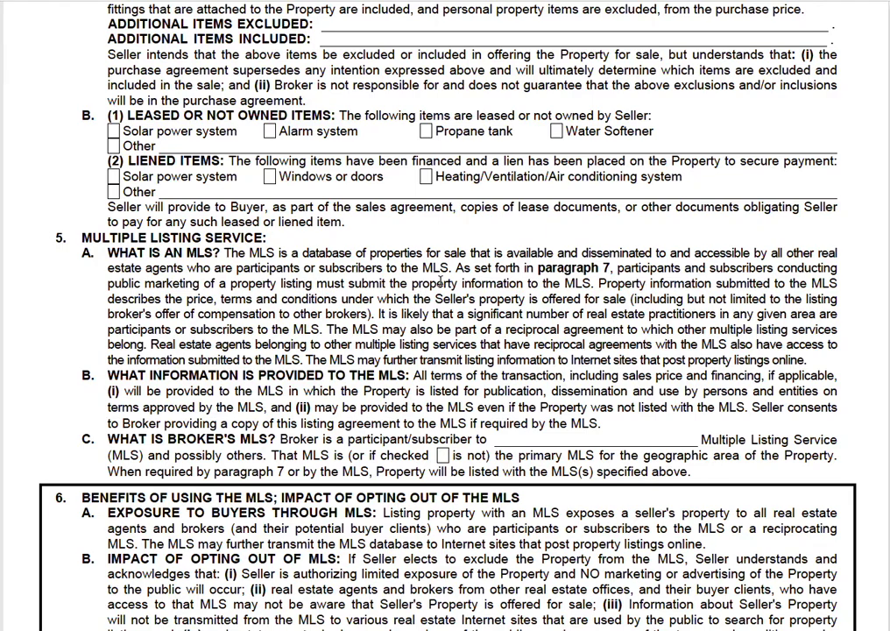
pyautogui.scroll(-2, 401, 313)
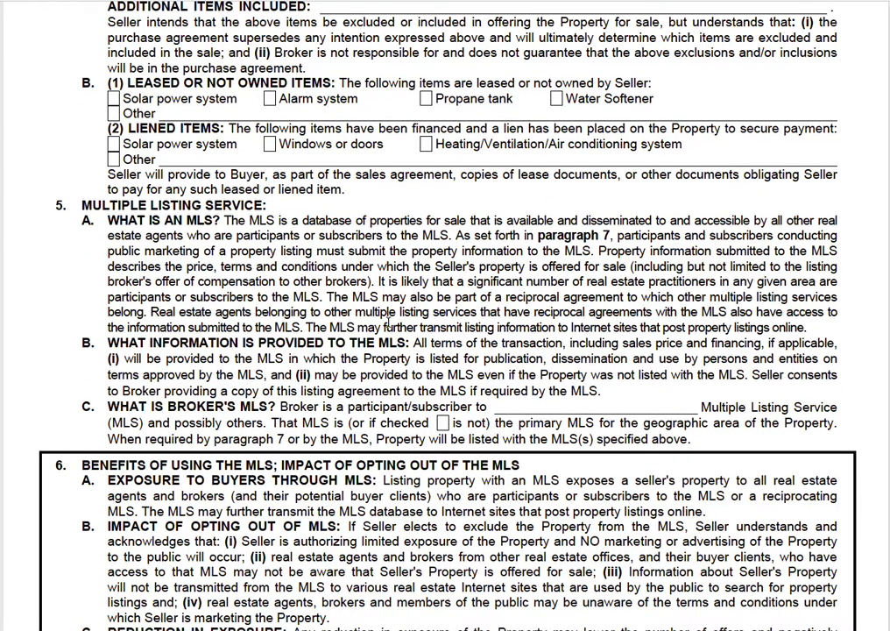
pyautogui.scroll(-4, 402, 350)
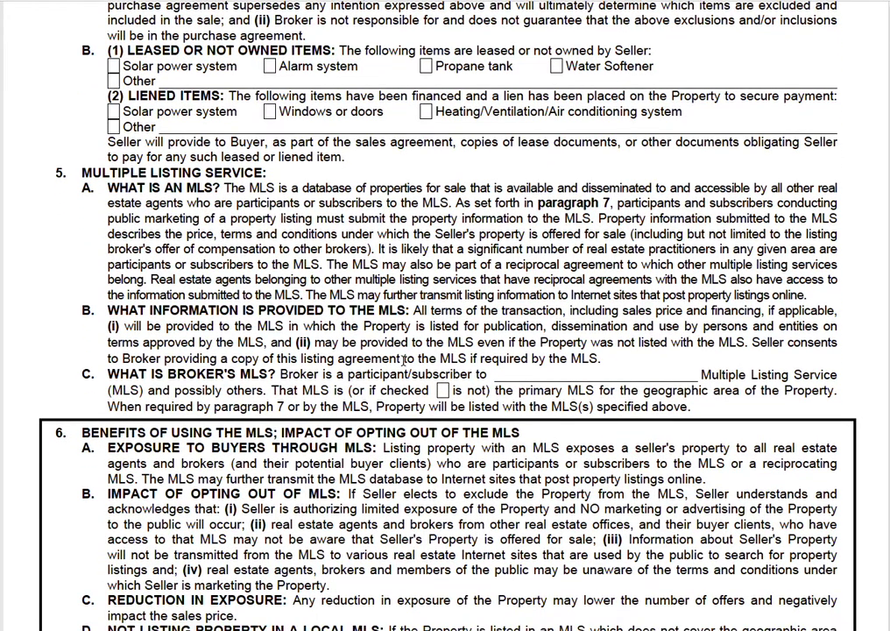
pyautogui.scroll(-2, 358, 359)
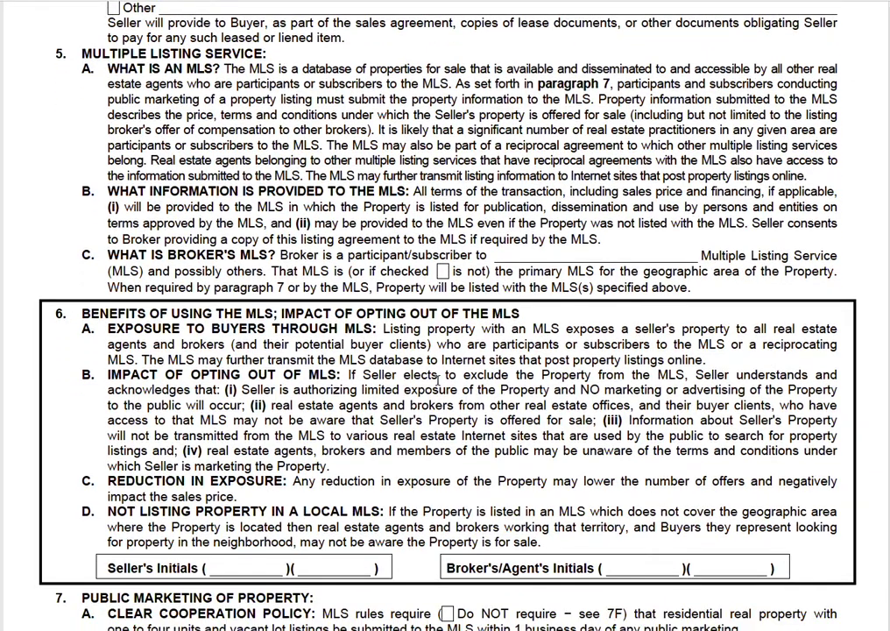
# Step: Examine the boxed paragraph 6 on the benefits of using the MLS and the impact of opting out, through its initials lines
pyautogui.scroll(-2, 386, 364)
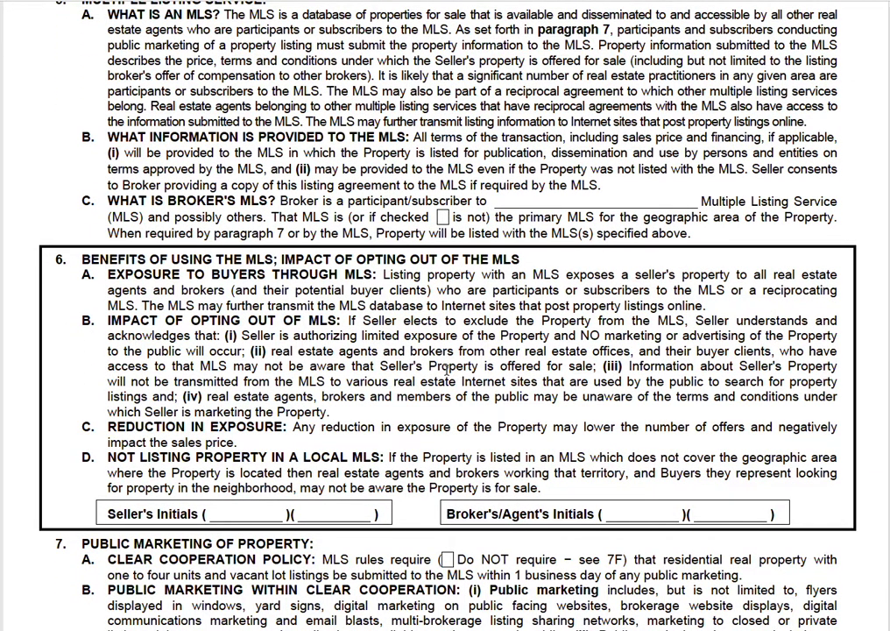
pyautogui.scroll(-2, 429, 367)
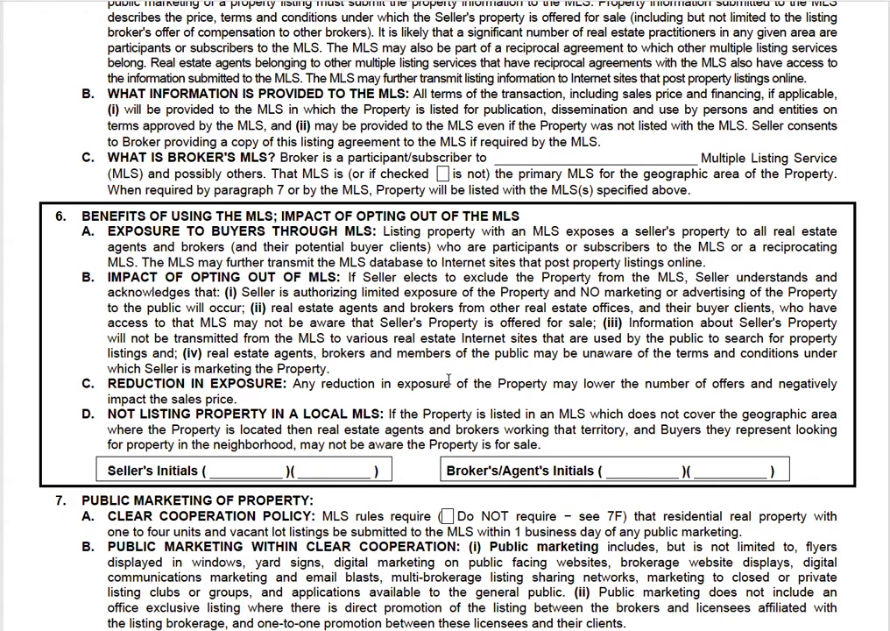
pyautogui.scroll(-1, 447, 366)
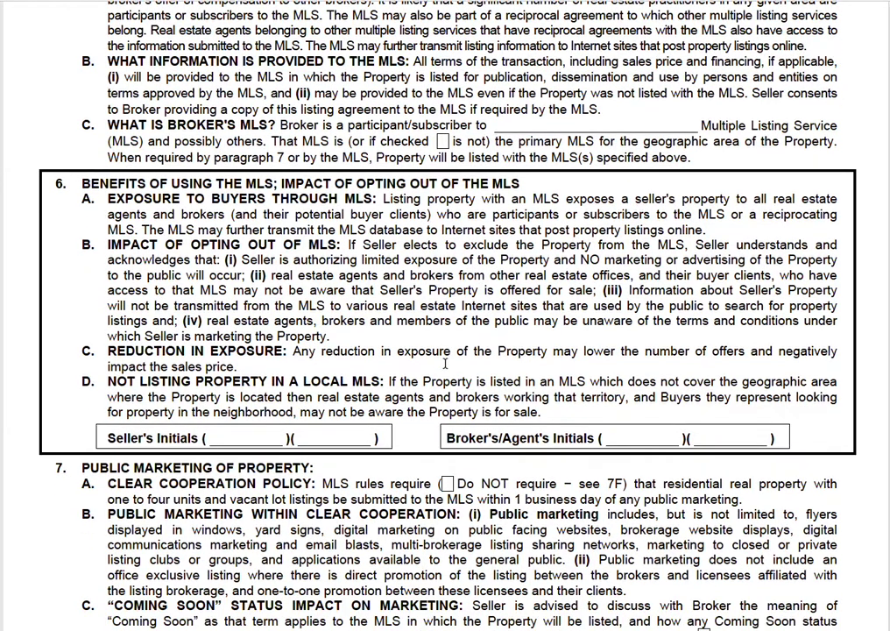
pyautogui.scroll(-1, 331, 281)
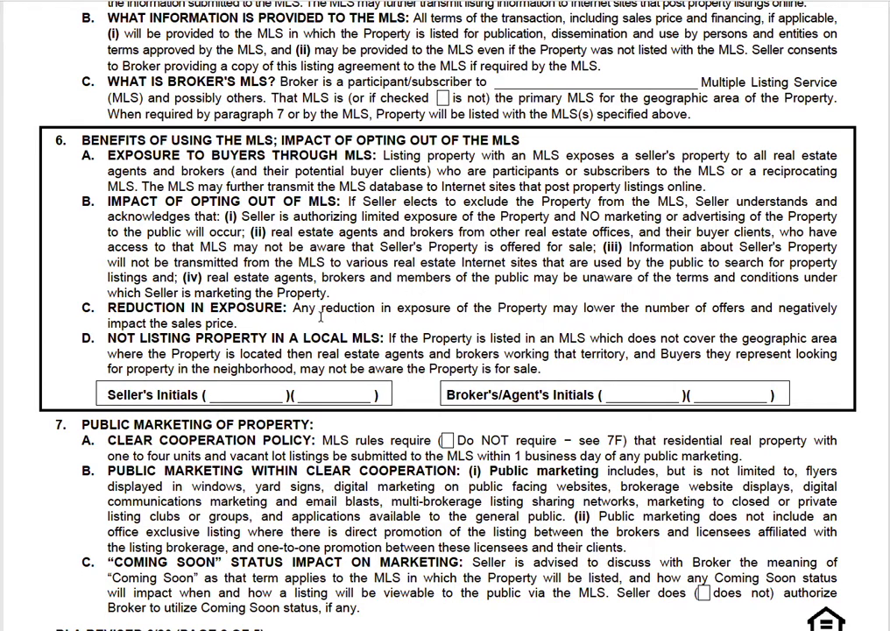
pyautogui.scroll(-1, 336, 331)
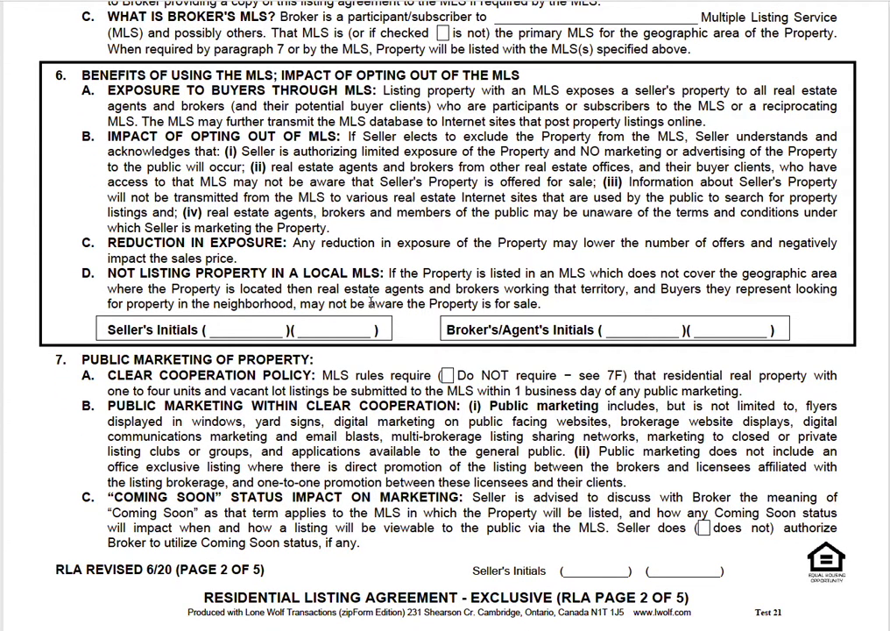
# Step: Examine paragraphs 7A to 7C on the clear cooperation policy, public marketing, and "Coming Soon" status, through the end of listing agreement page 2
pyautogui.scroll(-1, 399, 314)
pyautogui.scroll(-1, 399, 314)
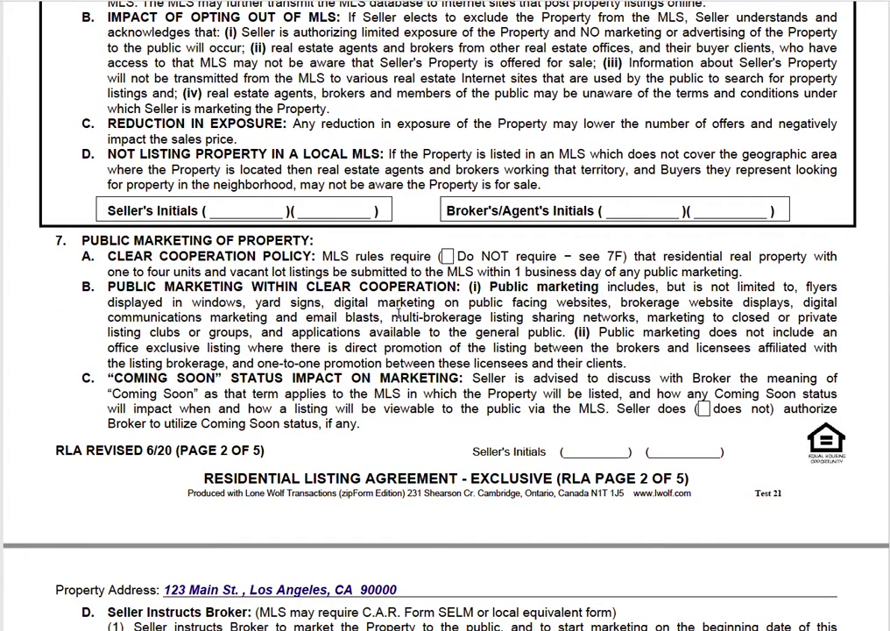
pyautogui.scroll(-1, 398, 314)
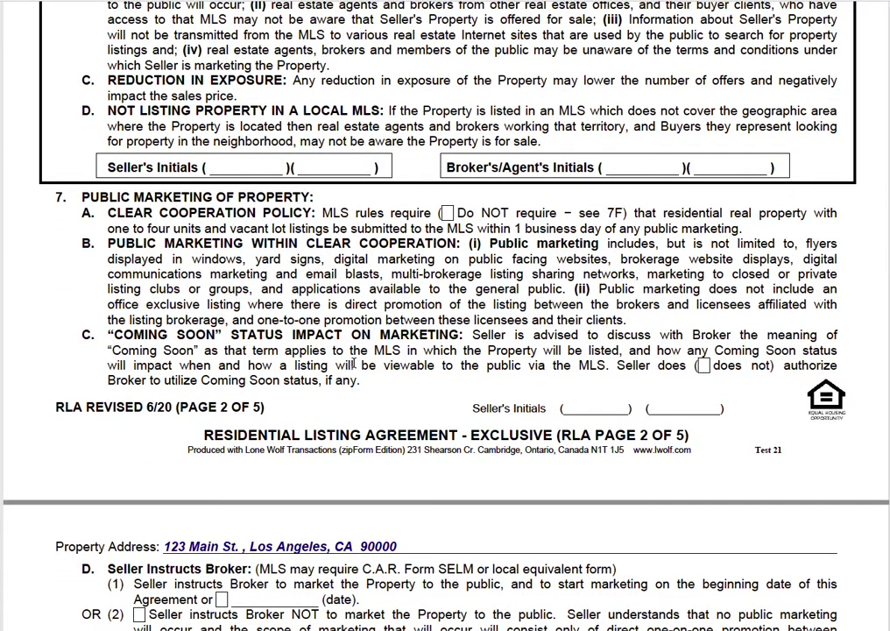
pyautogui.scroll(-1, 354, 365)
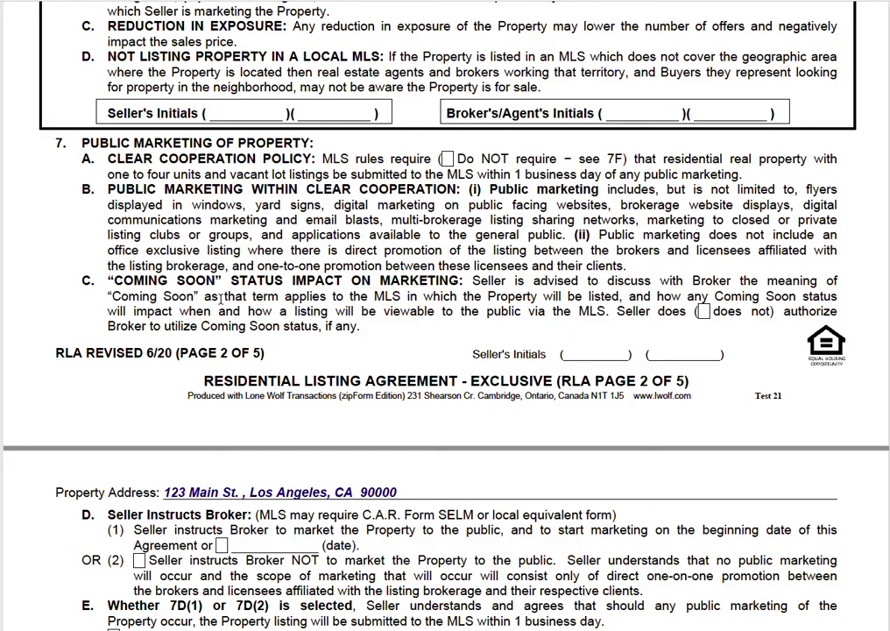
pyautogui.scroll(-1, 224, 219)
# Step: Review listing agreement page 3, from the seller's marketing instructions in 7D through MLS data on the internet, seller representations, and the parties' duties
pyautogui.scroll(-5, 348, 279)
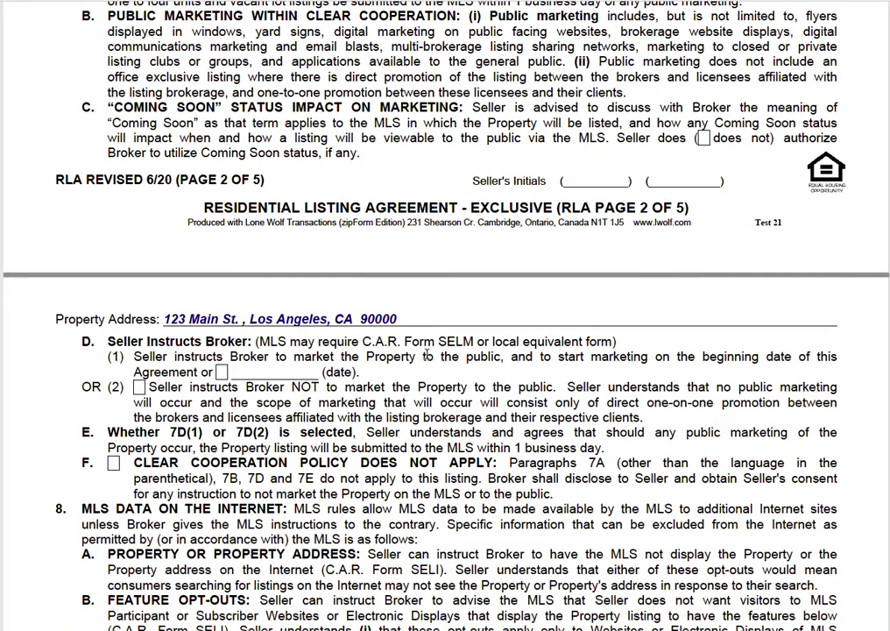
pyautogui.scroll(-4, 499, 359)
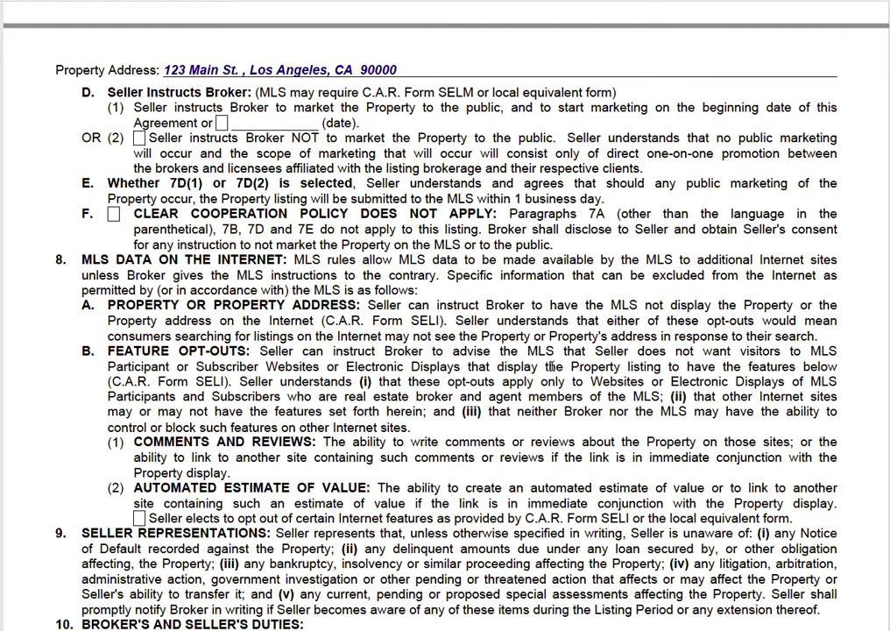
pyautogui.scroll(-1, 545, 360)
pyautogui.scroll(-1, 545, 359)
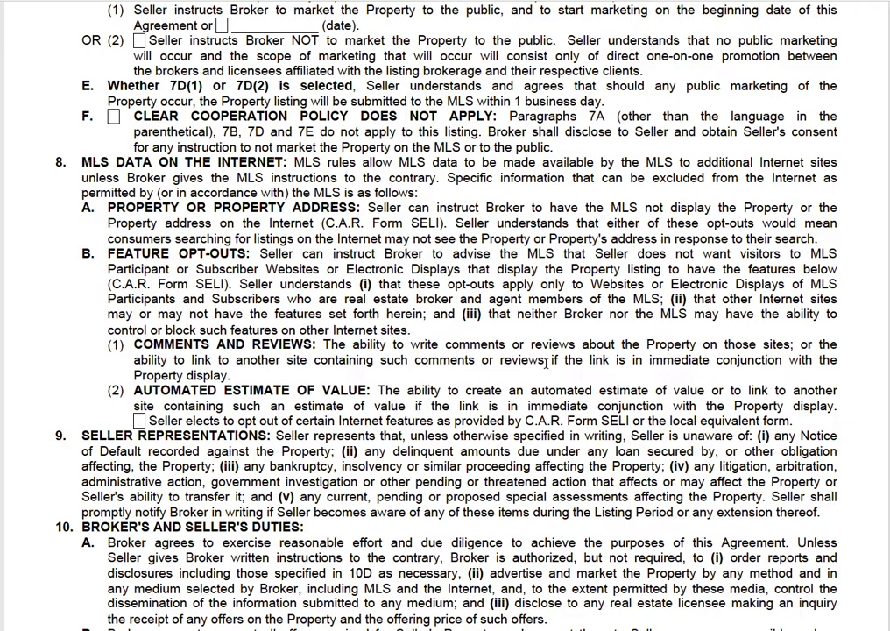
pyautogui.scroll(-4, 440, 266)
pyautogui.scroll(-5, 440, 272)
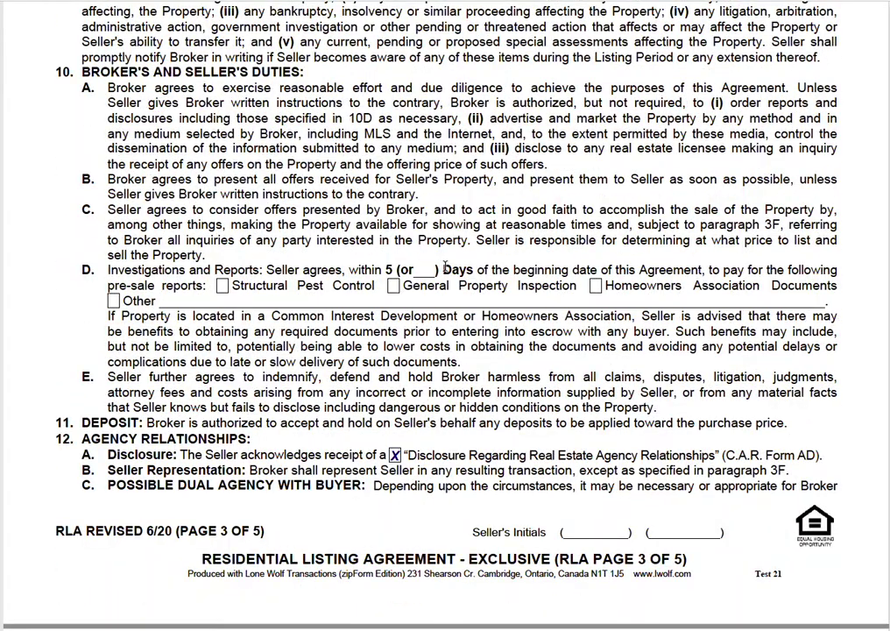
# Step: Skim the agency relationships, security and showings, and photographs and internet advertising terms in paragraphs 12 to 14
pyautogui.scroll(-15, 445, 268)
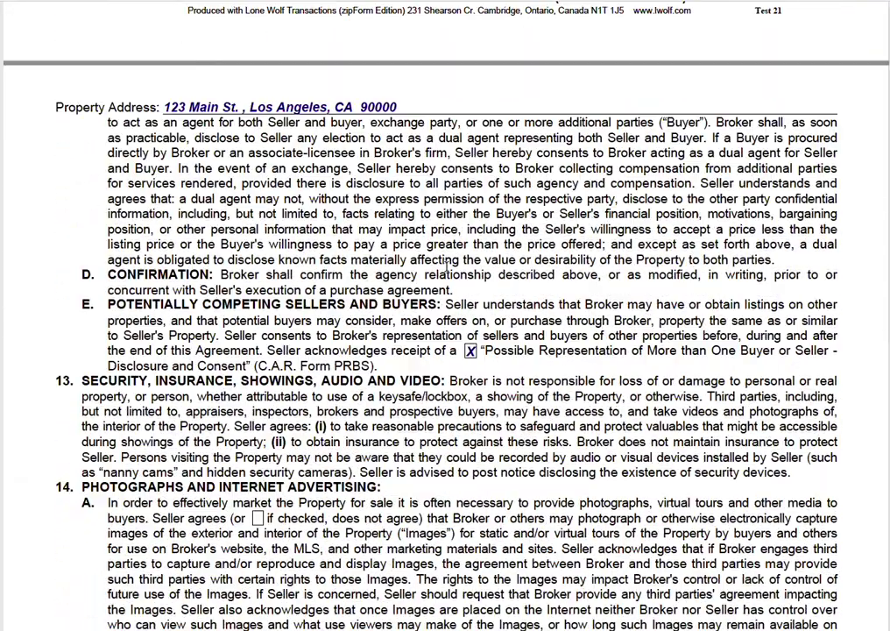
pyautogui.scroll(-6, 449, 266)
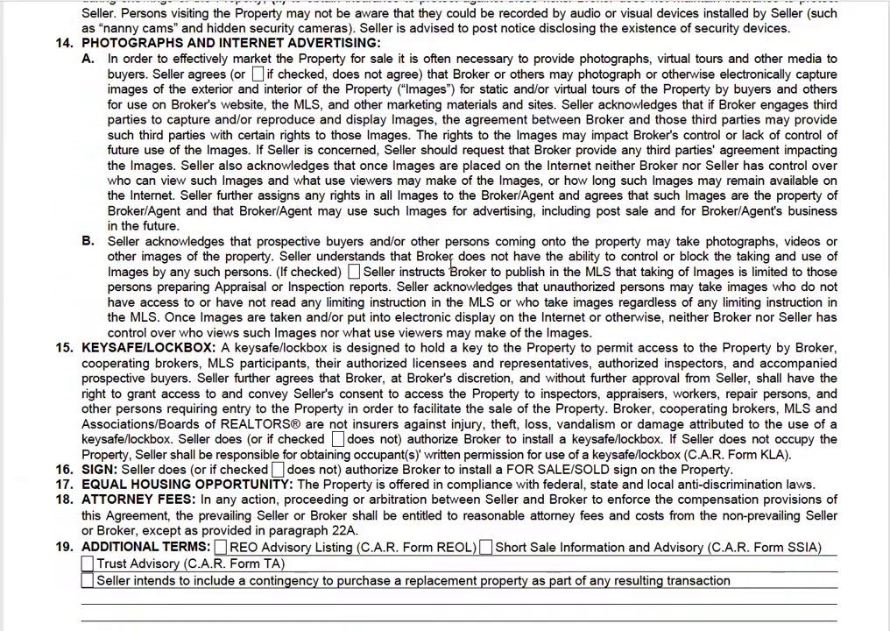
pyautogui.scroll(-2, 451, 265)
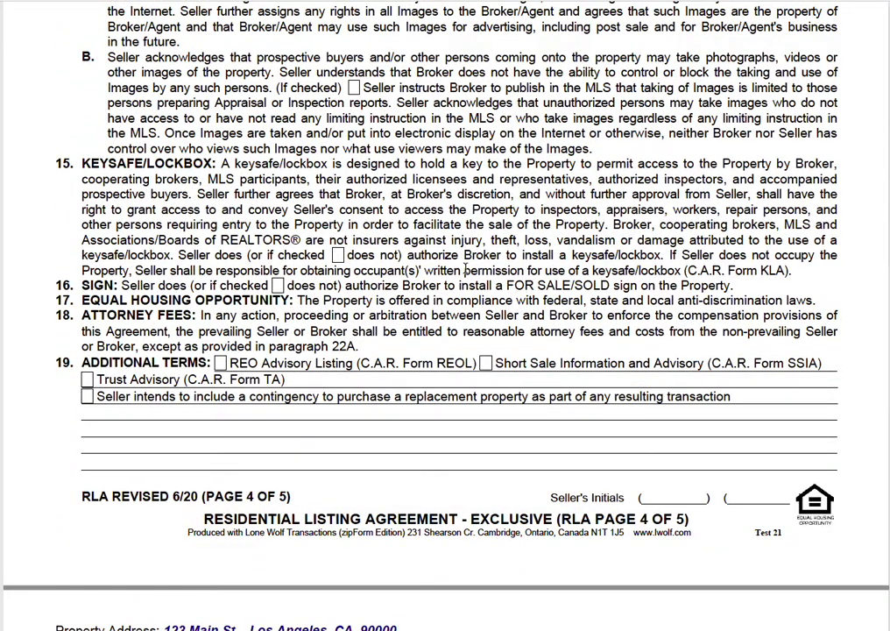
# Step: Examine paragraphs 15 to 19, from the keysafe/lockbox and sign authorizations to the additional terms at the end of page 4
pyautogui.scroll(-1, 467, 270)
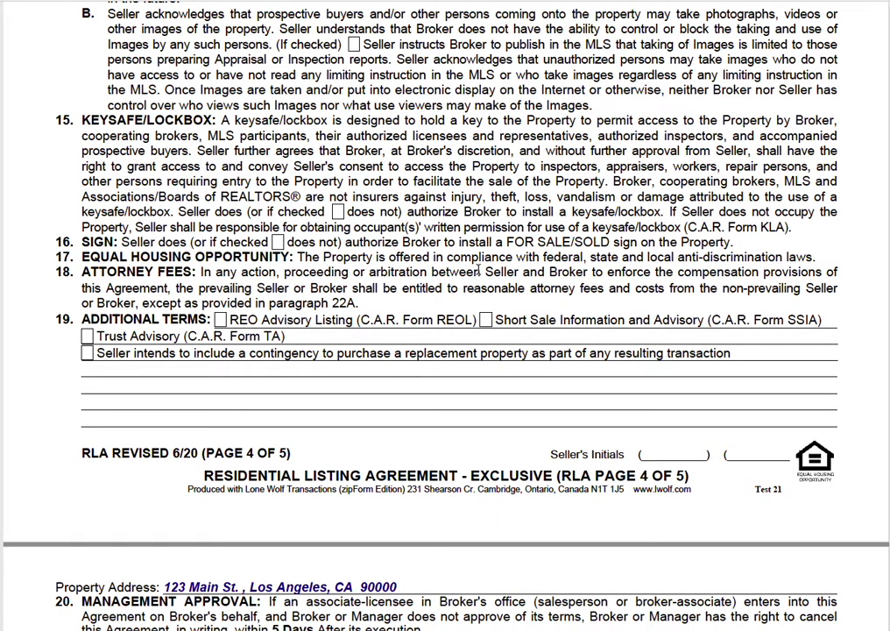
pyautogui.scroll(-1, 479, 273)
pyautogui.scroll(-1, 478, 273)
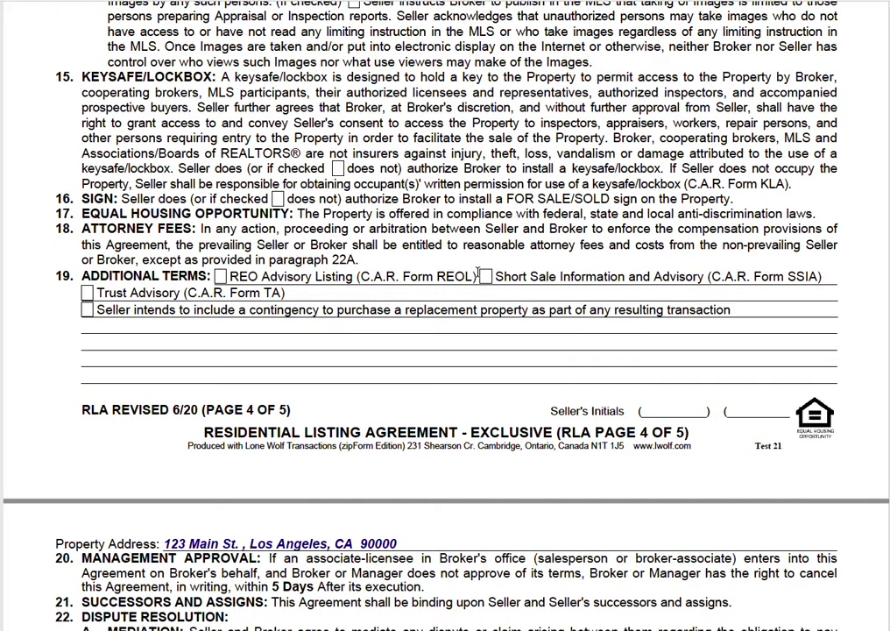
pyautogui.scroll(-3, 480, 279)
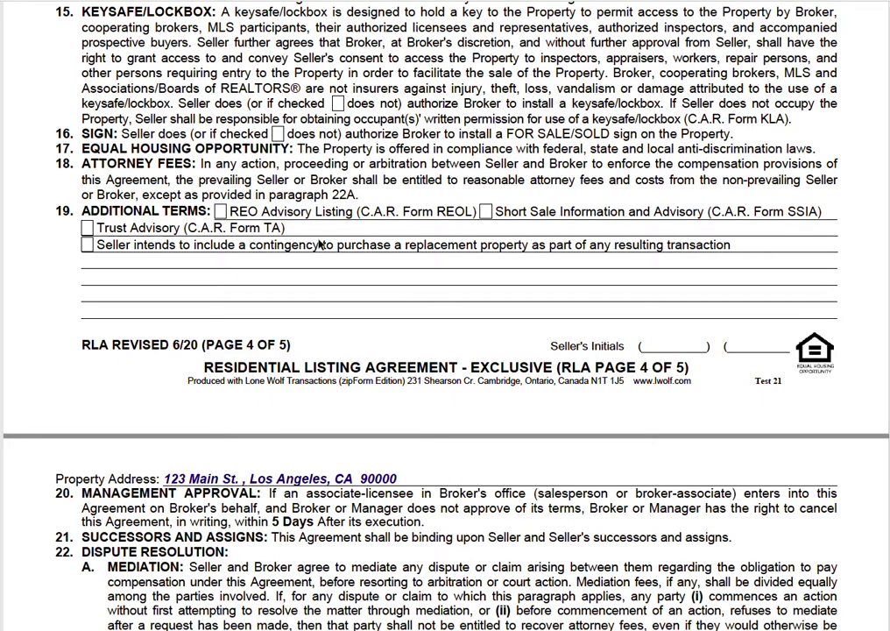
pyautogui.scroll(-2, 289, 253)
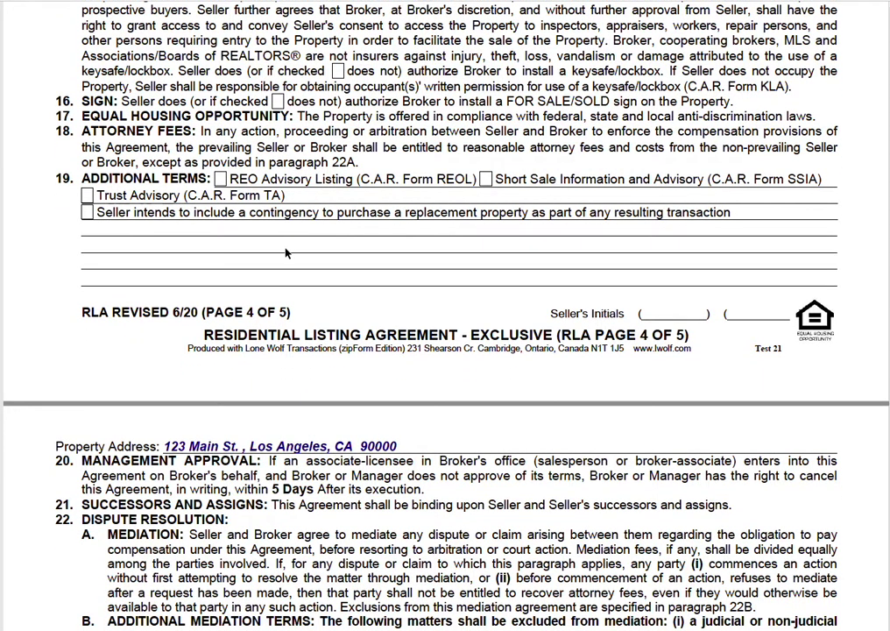
pyautogui.scroll(-3, 290, 252)
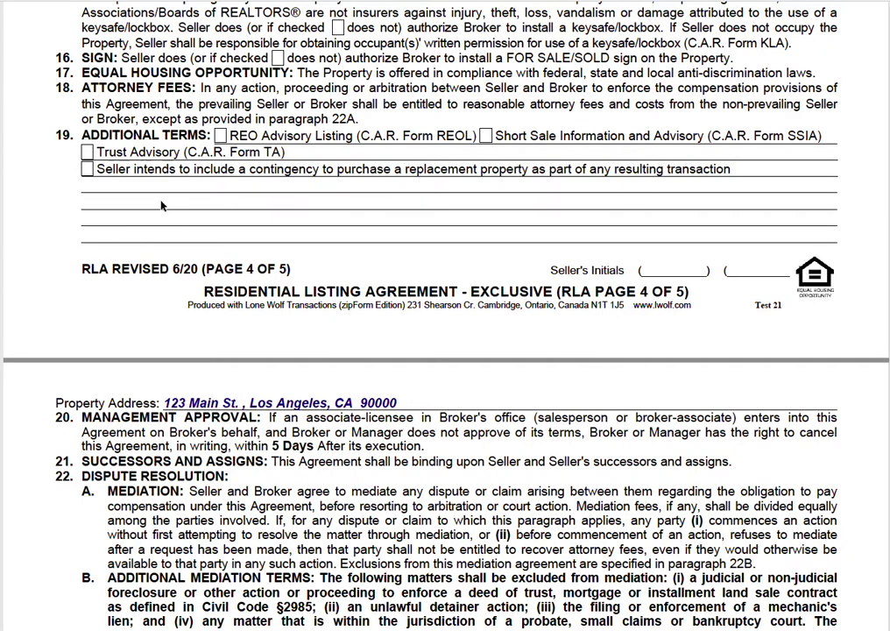
pyautogui.scroll(-1, 169, 252)
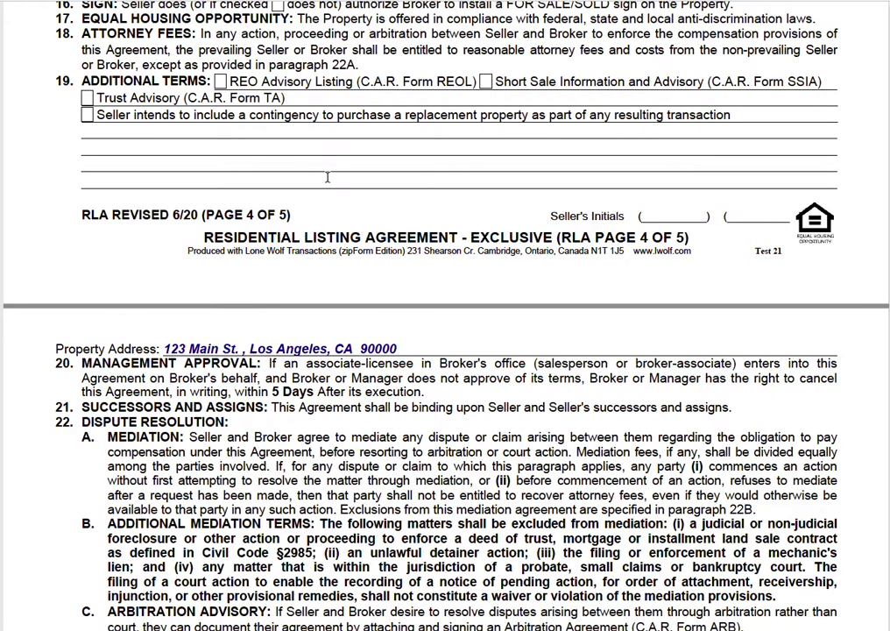
# Step: Review listing agreement page 5, from management approval and dispute resolution through ownership, representative capacity, and the seller and broker signature blocks
pyautogui.scroll(-5, 281, 141)
pyautogui.scroll(-1, 289, 158)
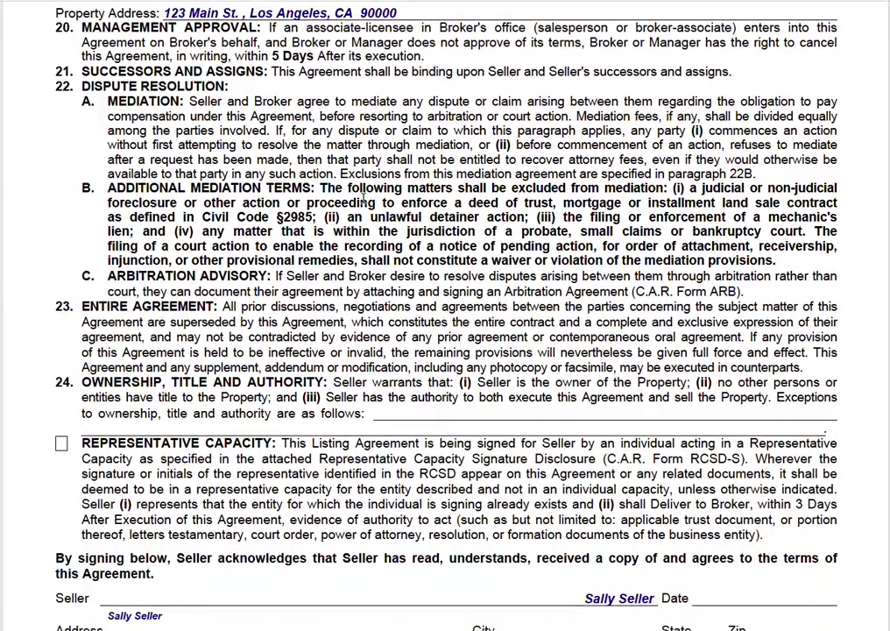
pyautogui.scroll(-1, 298, 141)
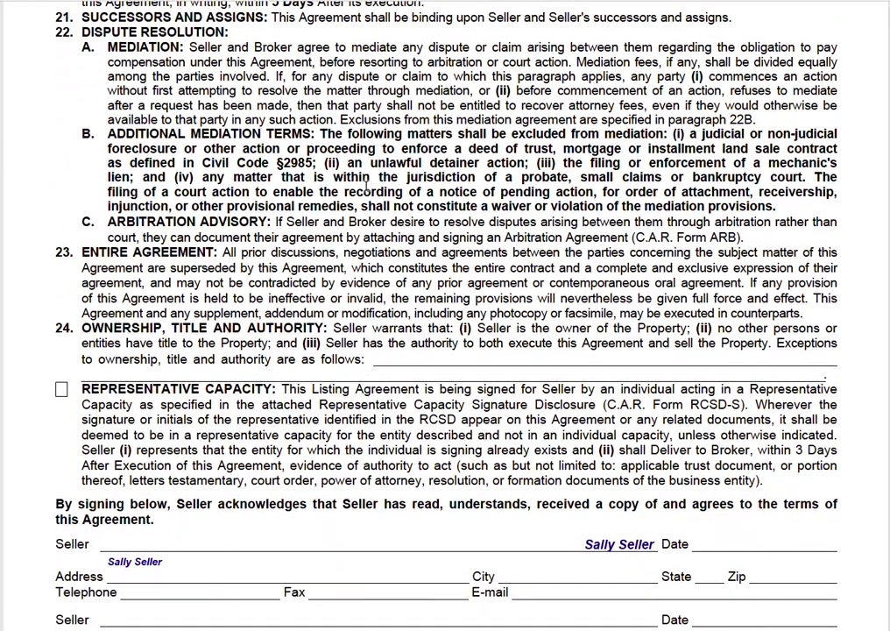
pyautogui.scroll(-2, 372, 191)
pyautogui.scroll(-2, 380, 197)
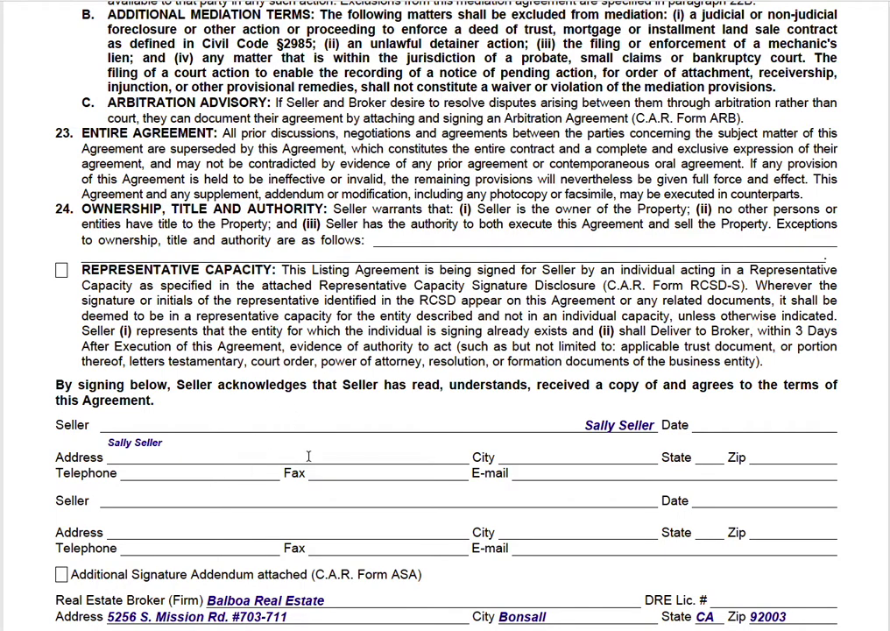
pyautogui.scroll(-1, 280, 483)
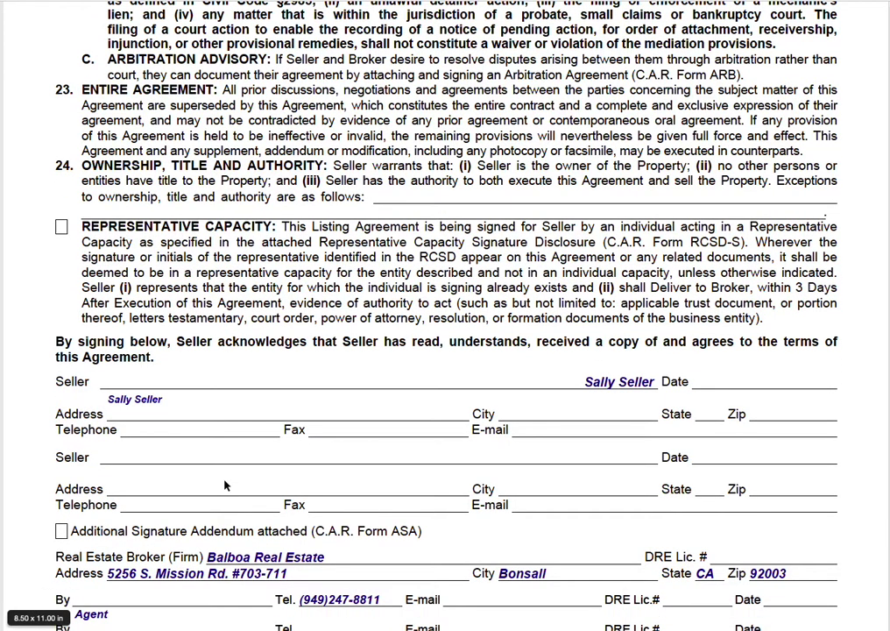
# Step: Review the seller and broker signature blocks and the co-listing brokers option at the end of listing agreement page 5
pyautogui.scroll(-2, 299, 472)
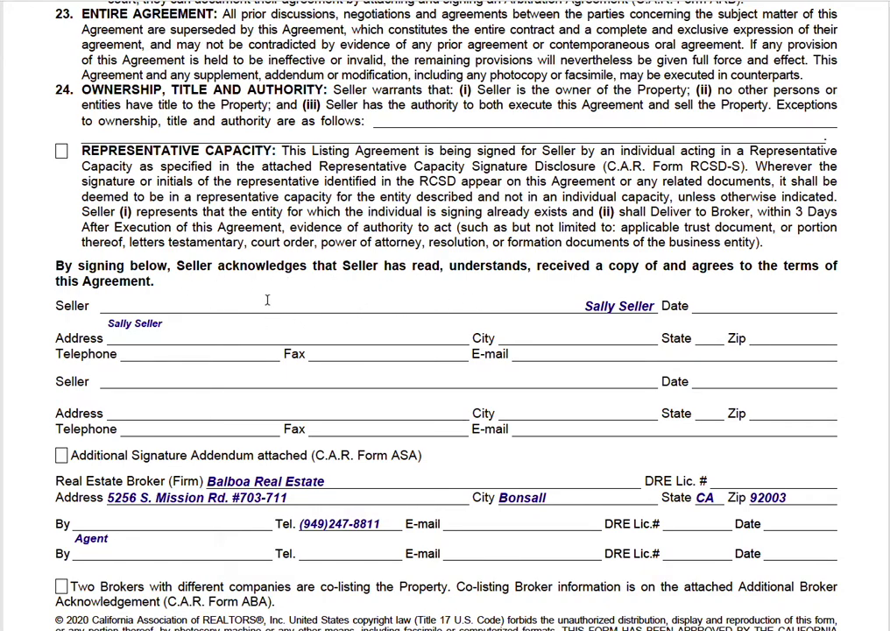
pyautogui.scroll(-2, 342, 329)
pyautogui.scroll(-1, 401, 412)
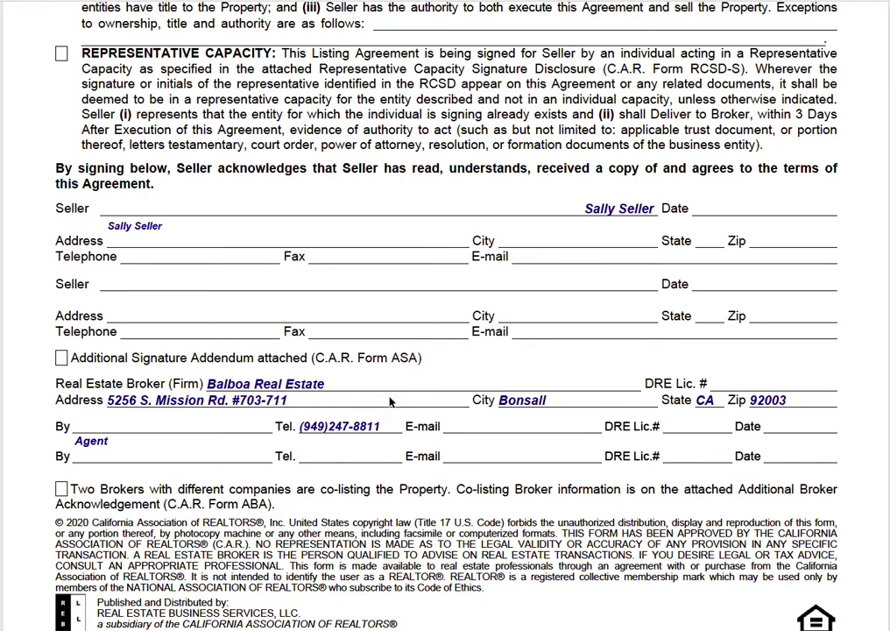
pyautogui.scroll(-2, 451, 399)
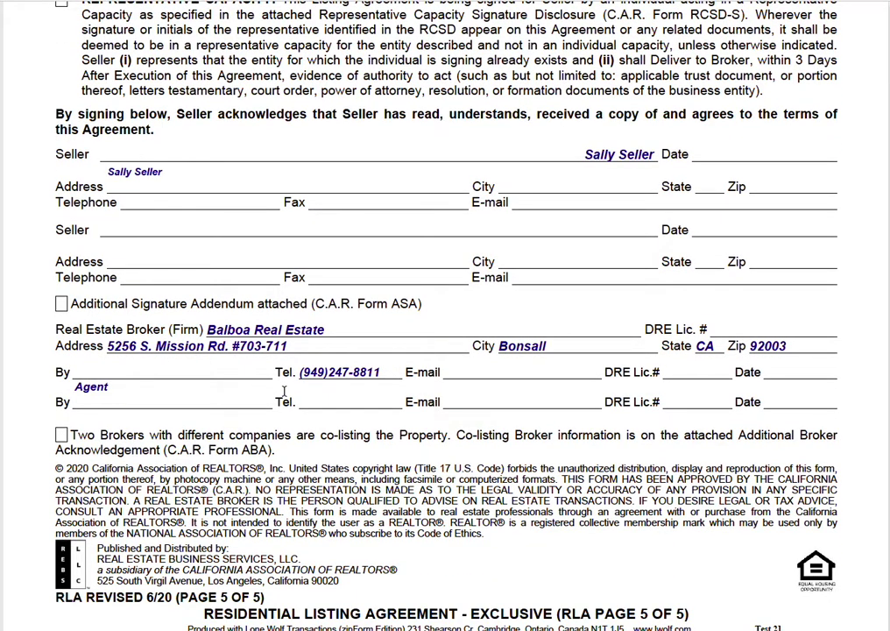
# Step: Review the Seller's Advisory introduction, general disclosure duties, and statutory duties for one-to-four residential units
pyautogui.scroll(-8, 284, 392)
pyautogui.scroll(-15, 283, 392)
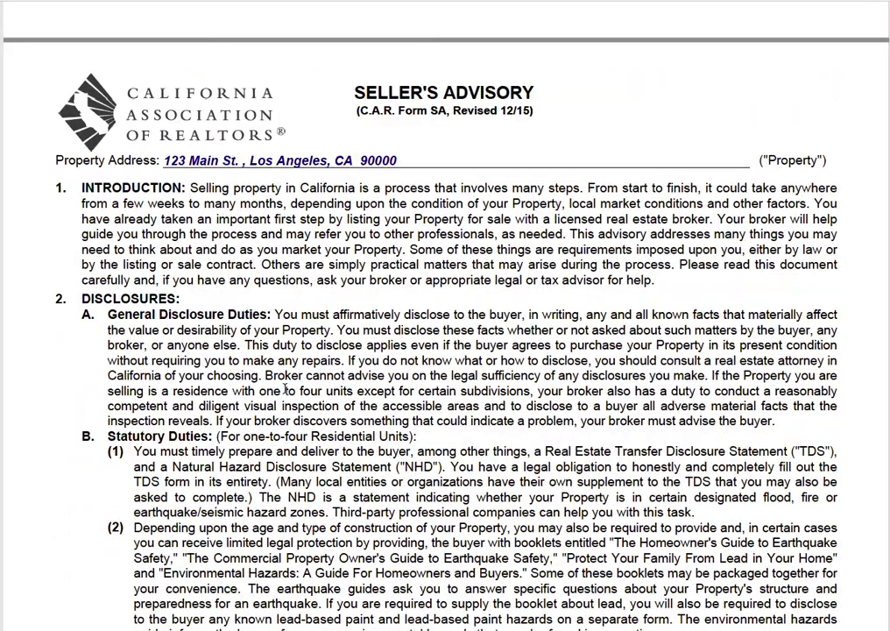
pyautogui.scroll(-1, 282, 386)
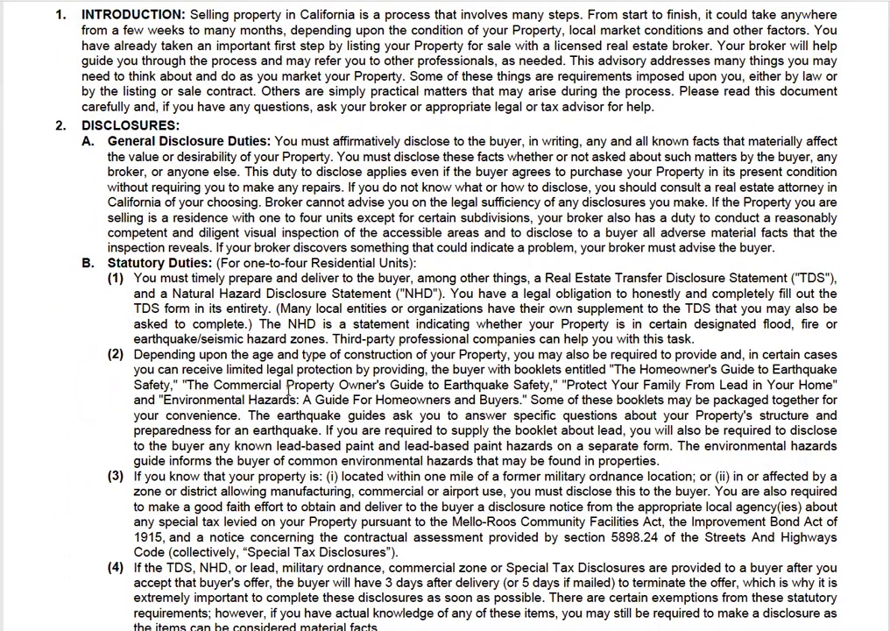
pyautogui.scroll(-1, 288, 386)
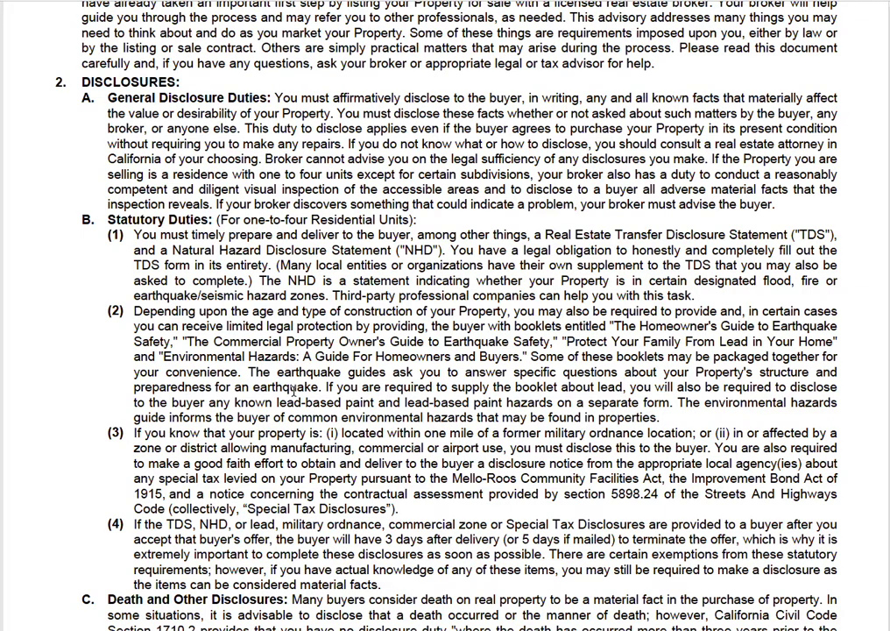
pyautogui.scroll(-1, 289, 389)
pyautogui.scroll(-3, 291, 395)
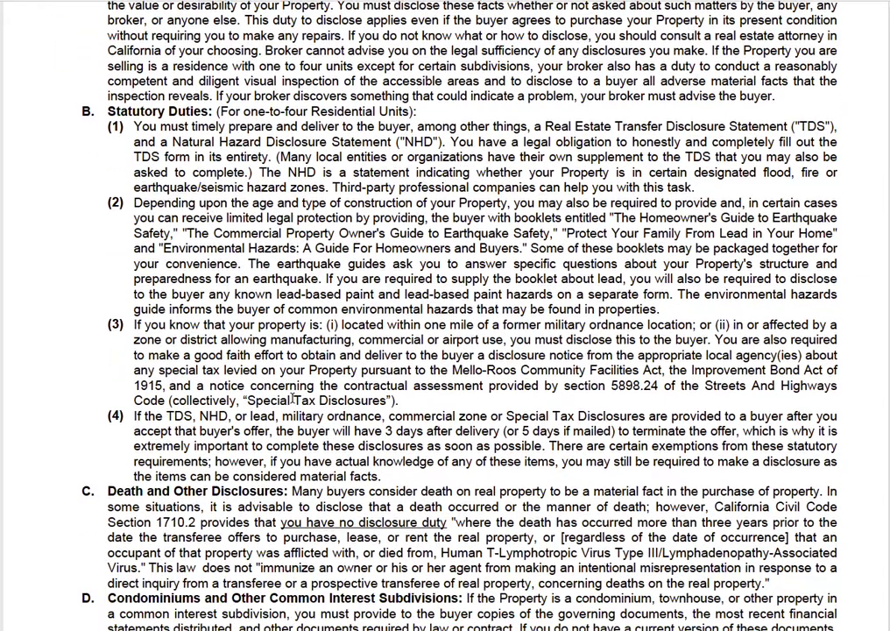
# Step: Review the Seller's Advisory from the death and condominium disclosures through the page 1 seller's initials and the page 2 signature blocks
pyautogui.scroll(-2, 452, 409)
pyautogui.scroll(-2, 452, 409)
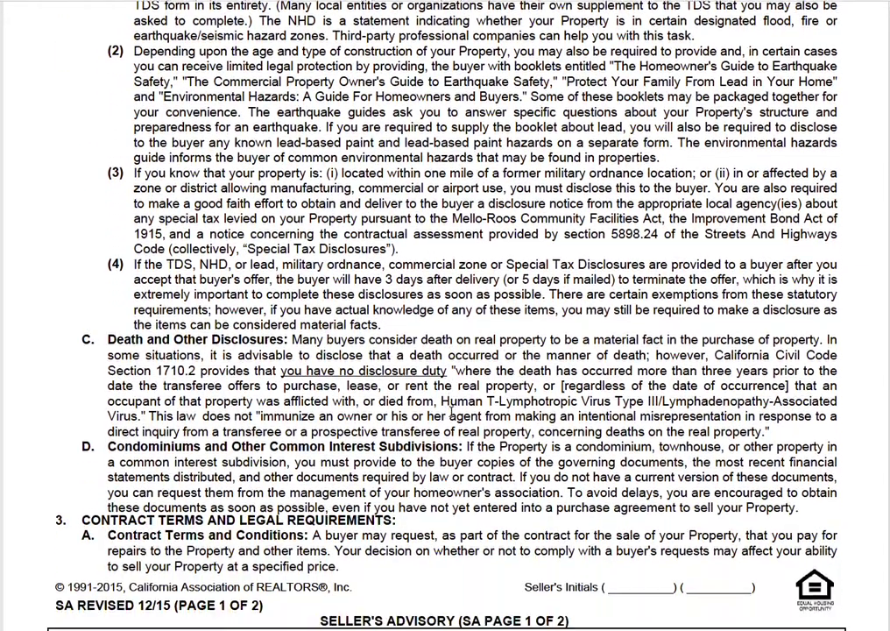
pyautogui.scroll(-1, 473, 428)
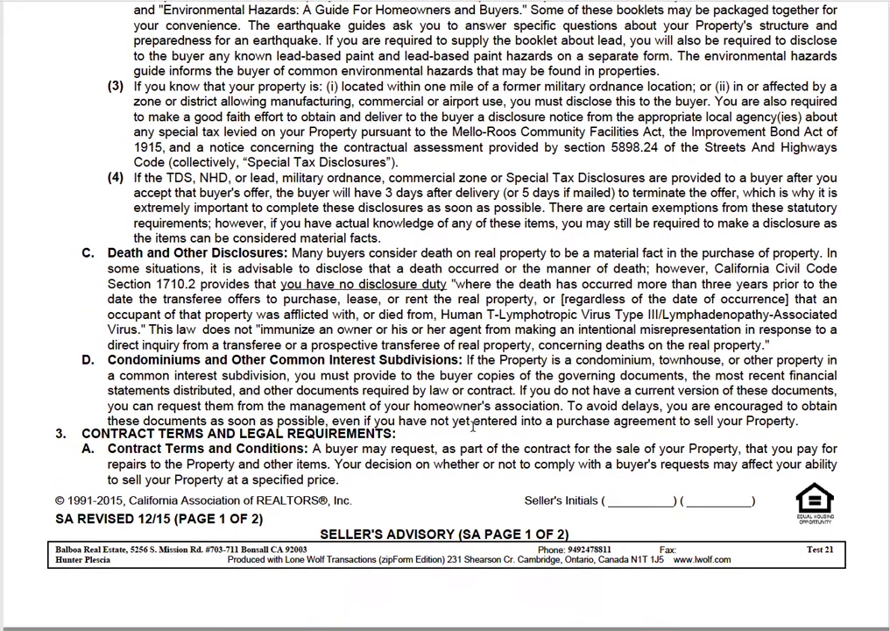
pyautogui.scroll(-2, 465, 437)
pyautogui.scroll(-1, 462, 438)
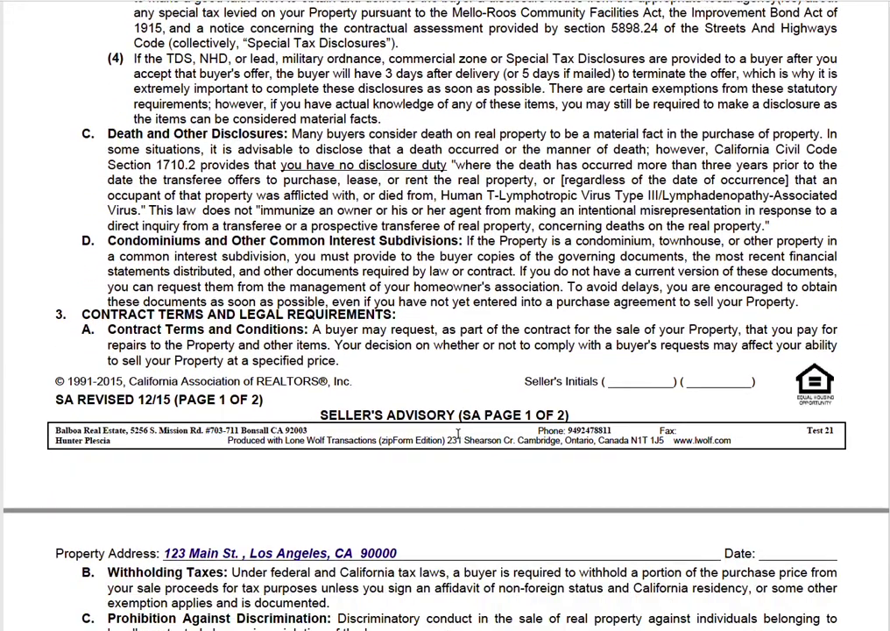
pyautogui.scroll(-1, 469, 464)
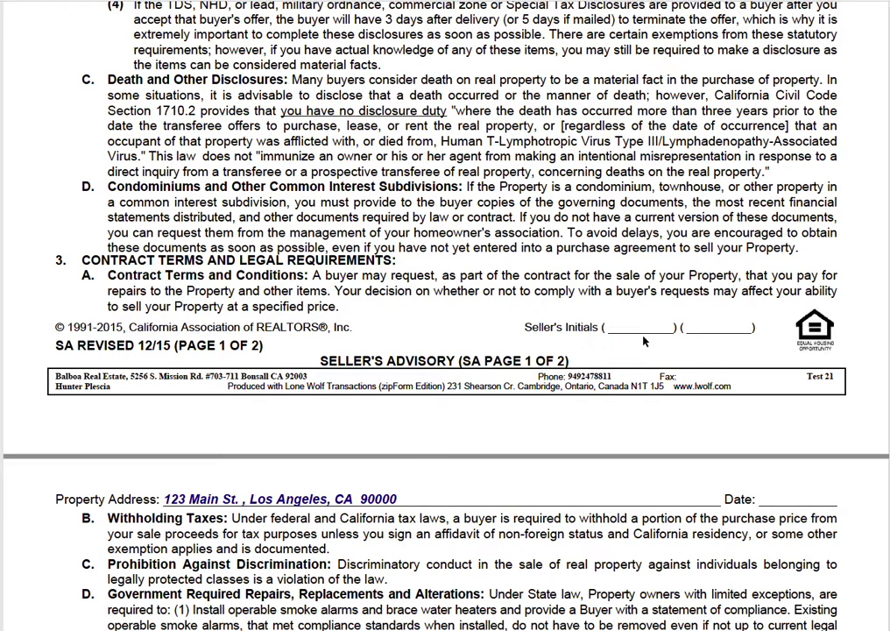
pyautogui.scroll(-15, 637, 351)
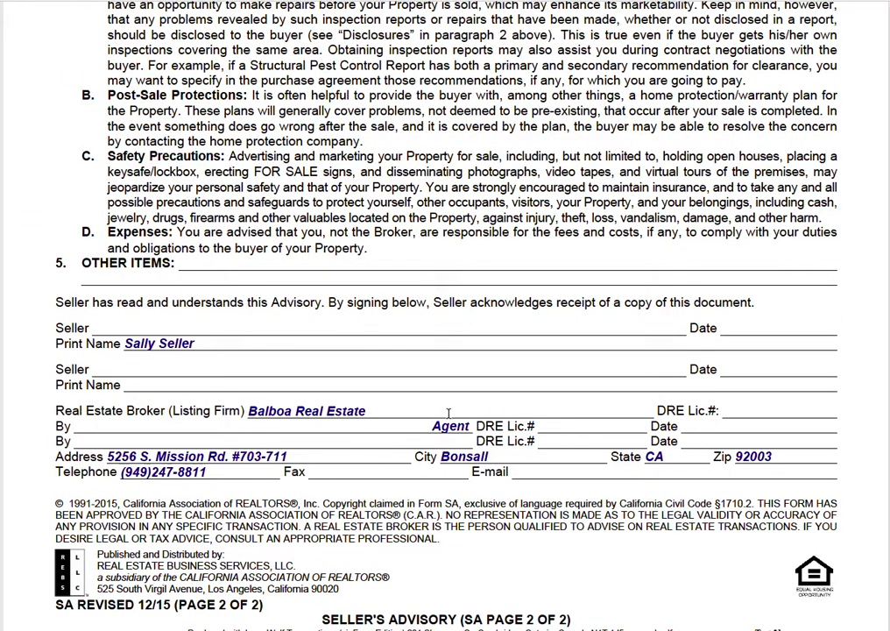
# Step: Skim the California Consumer Privacy Act Advisory from its opening paragraphs to the buyer/seller/landlord/tenant acknowledgment signature lines
pyautogui.scroll(-6, 364, 330)
pyautogui.scroll(-3, 318, 404)
pyautogui.scroll(2, 327, 412)
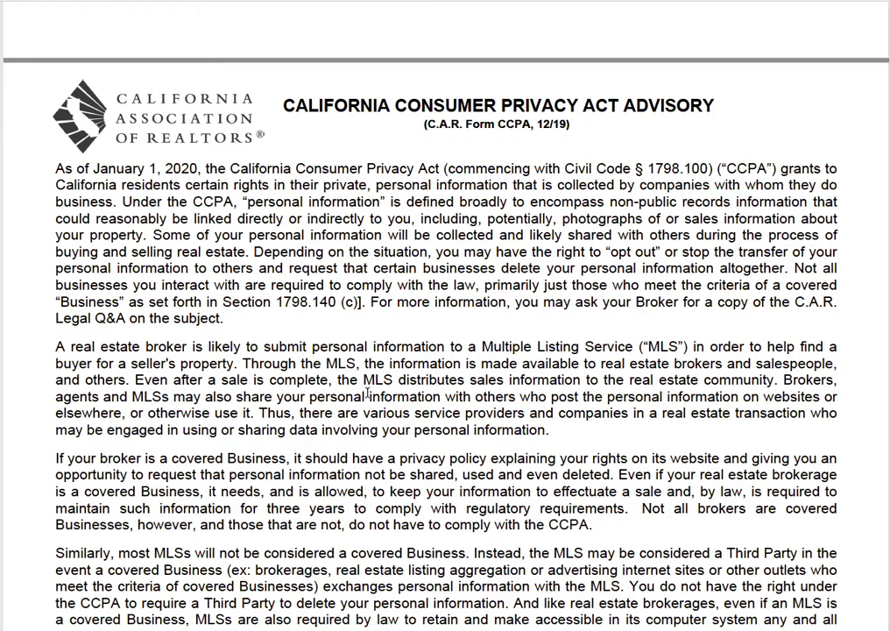
pyautogui.scroll(-7, 358, 395)
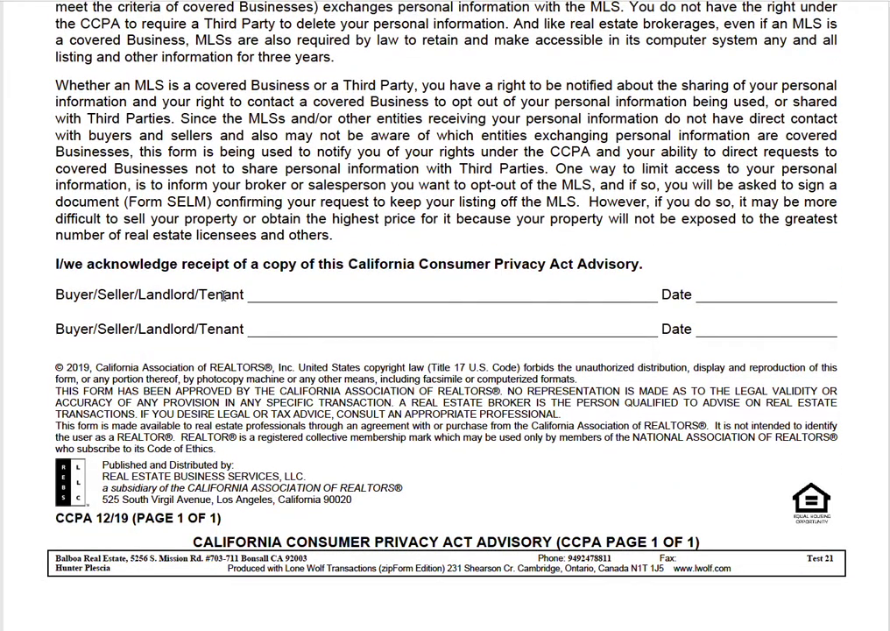